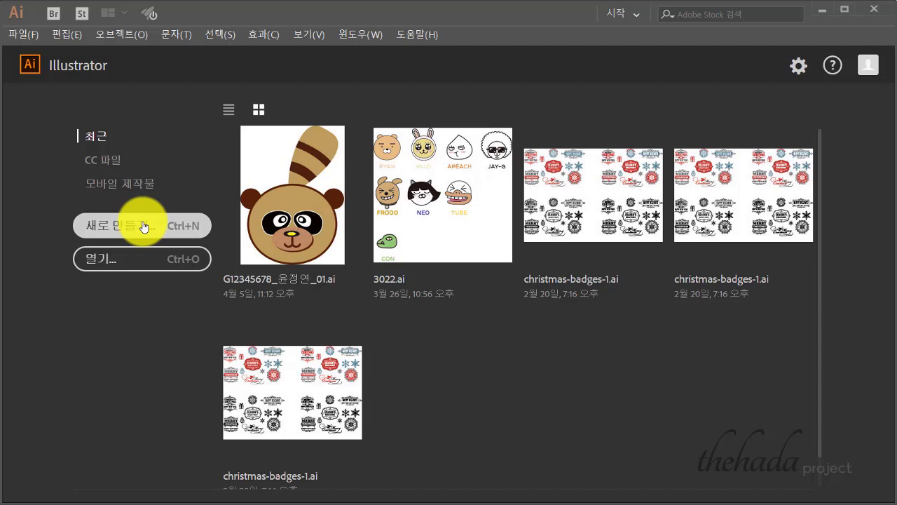
# Create a new CMYK document 100 mm wide and 80 mm high, and move the Pathfinder panel clear of the artboard.
pyautogui.click(143, 225)
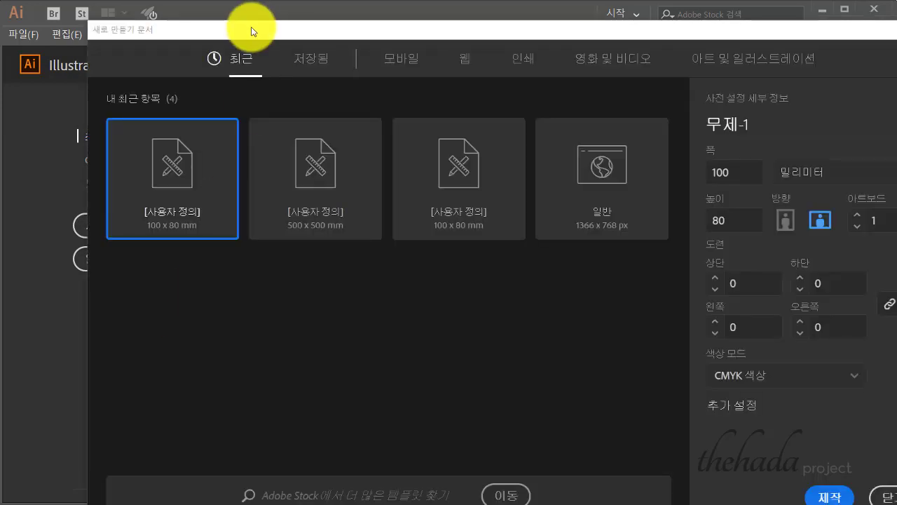
pyautogui.moveTo(247, 26); pyautogui.dragTo(235, 28)
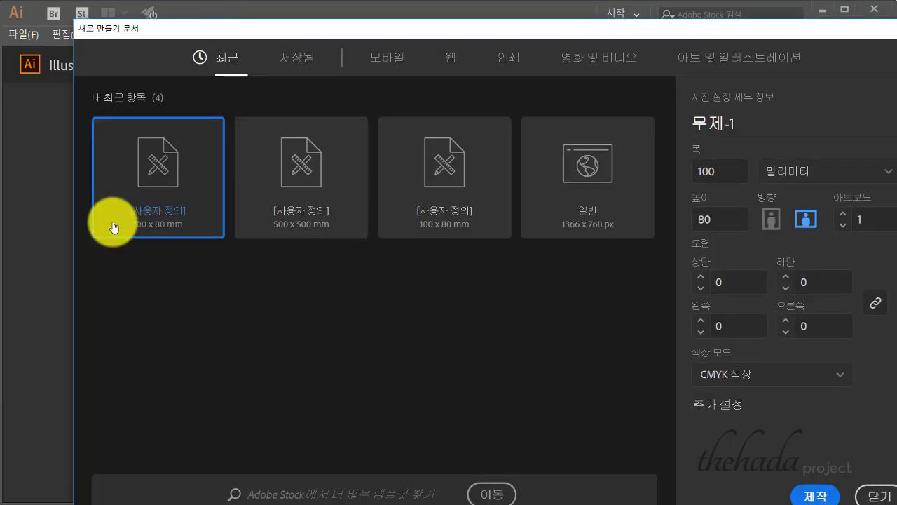
pyautogui.click(718, 177)
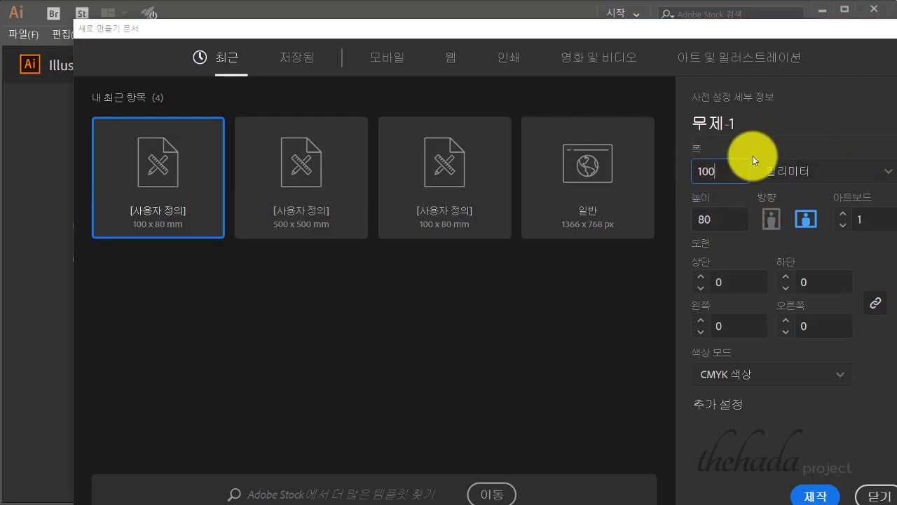
pyautogui.click(735, 216)
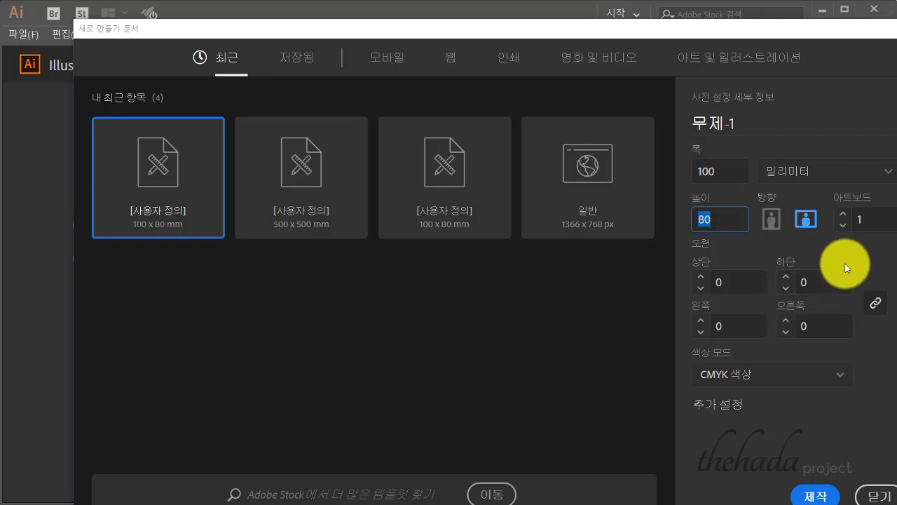
pyautogui.click(827, 497)
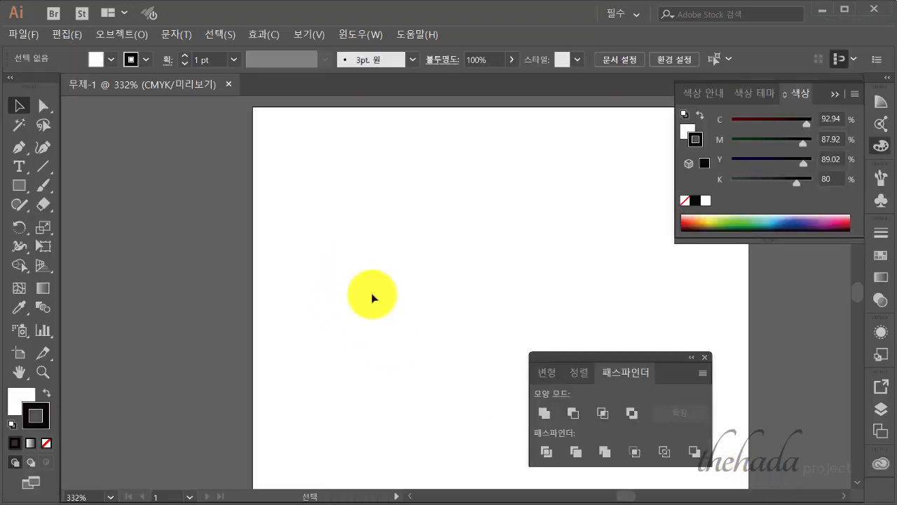
pyautogui.moveTo(621, 360); pyautogui.dragTo(771, 373)
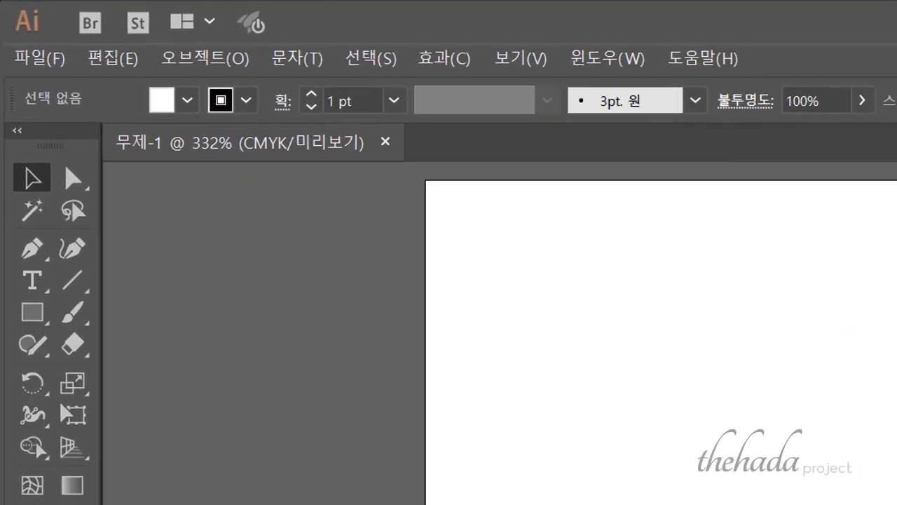
# Place the reference image 0410_002.jpg into the document and lock it.
pyautogui.click(45, 58)
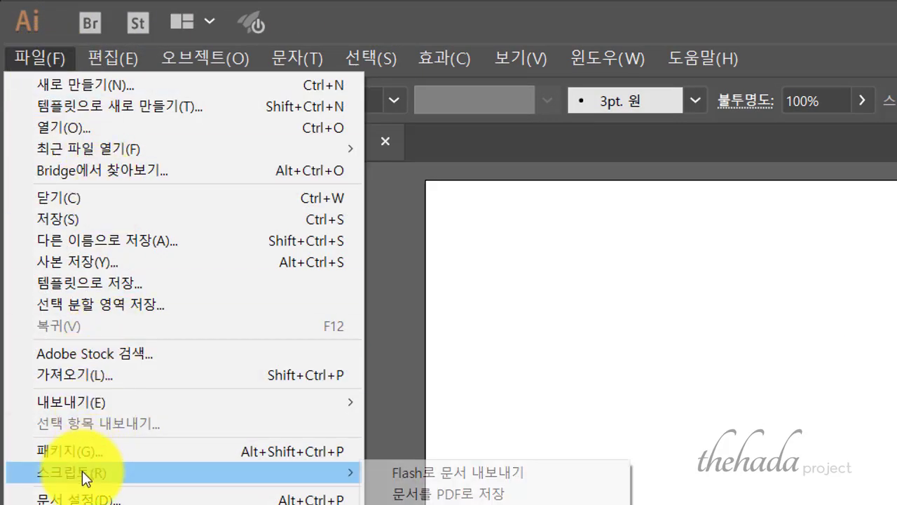
pyautogui.click(104, 374)
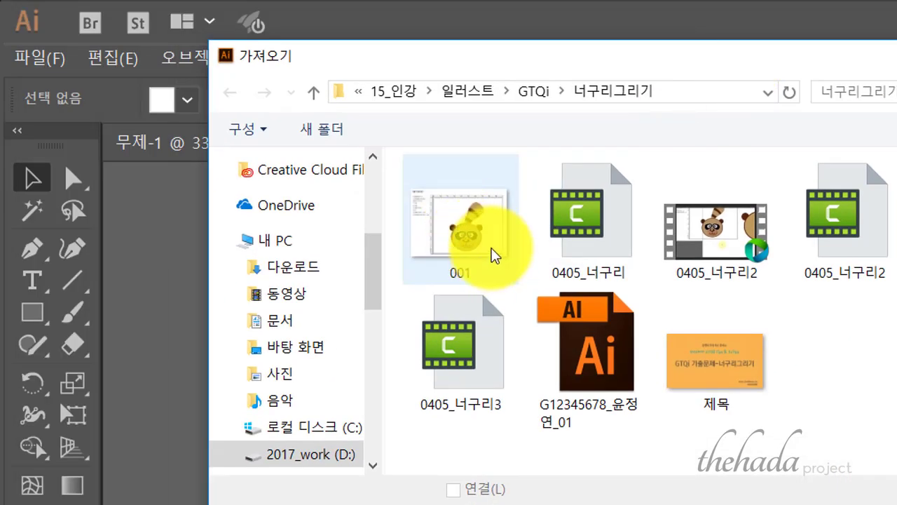
pyautogui.doubleClick(479, 224)
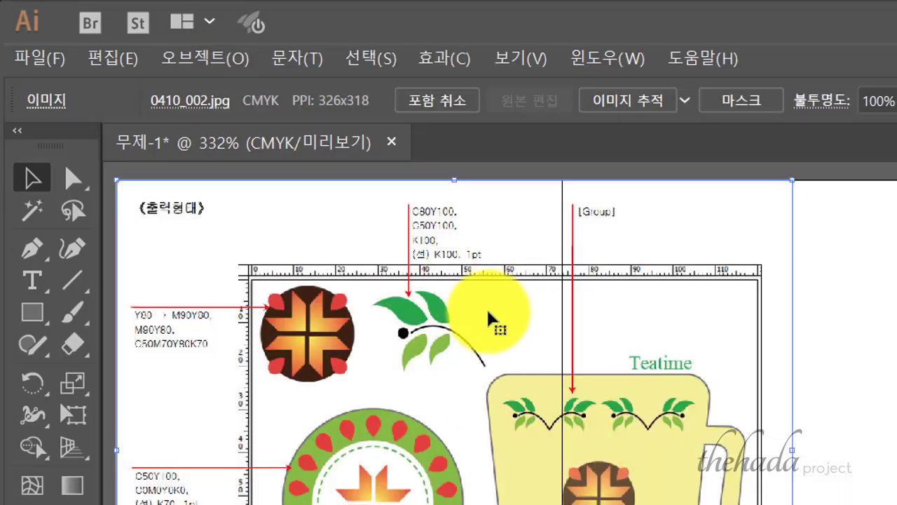
pyautogui.click(211, 58)
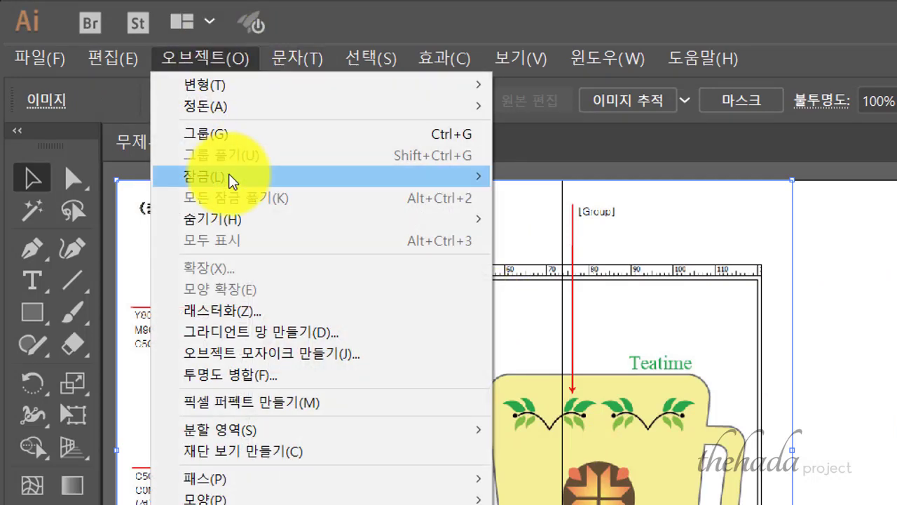
pyautogui.moveTo(236, 180)
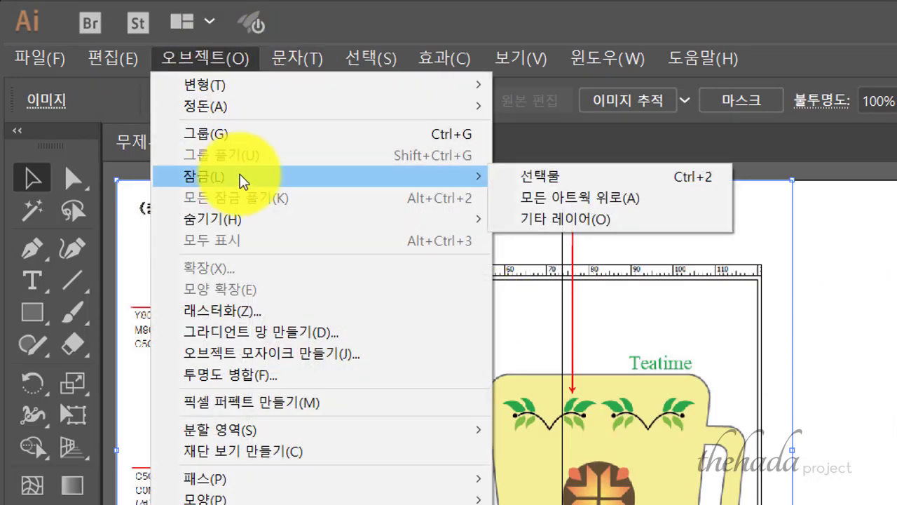
pyautogui.click(627, 183)
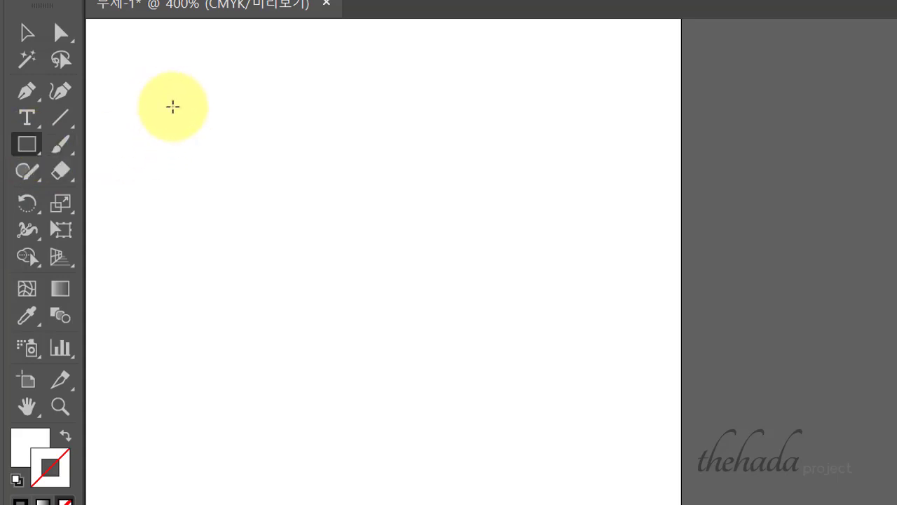
# Draw a square in the upper-left part of the artboard, fill it with red and deselect it.
pyautogui.moveTo(164, 99); pyautogui.dragTo(354, 253)
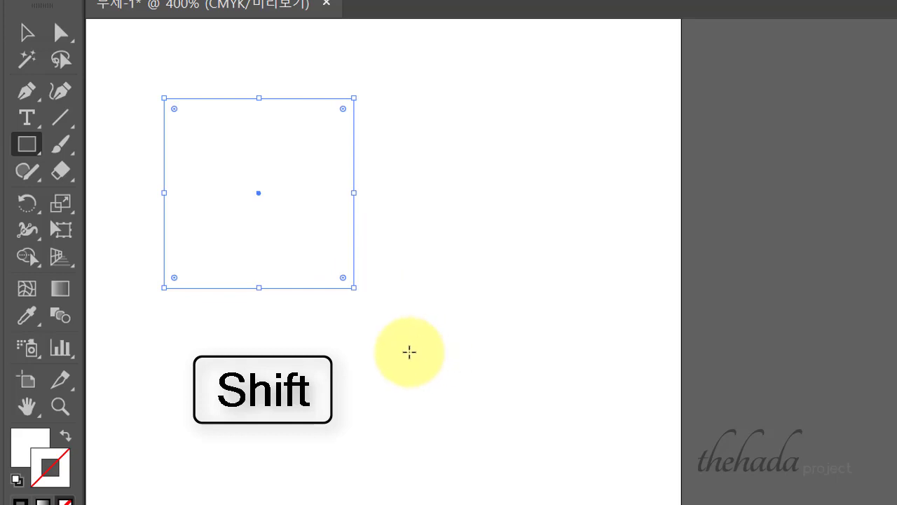
pyautogui.click(158, 2)
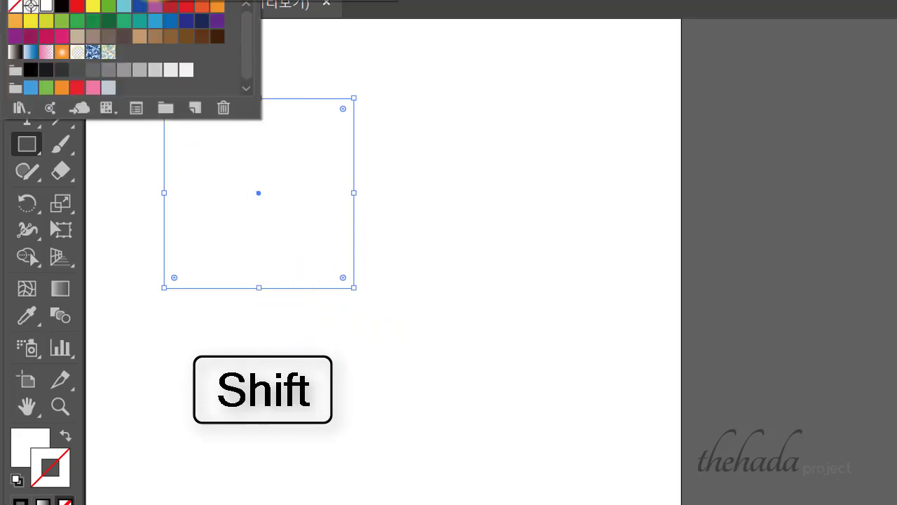
pyautogui.click(77, 5)
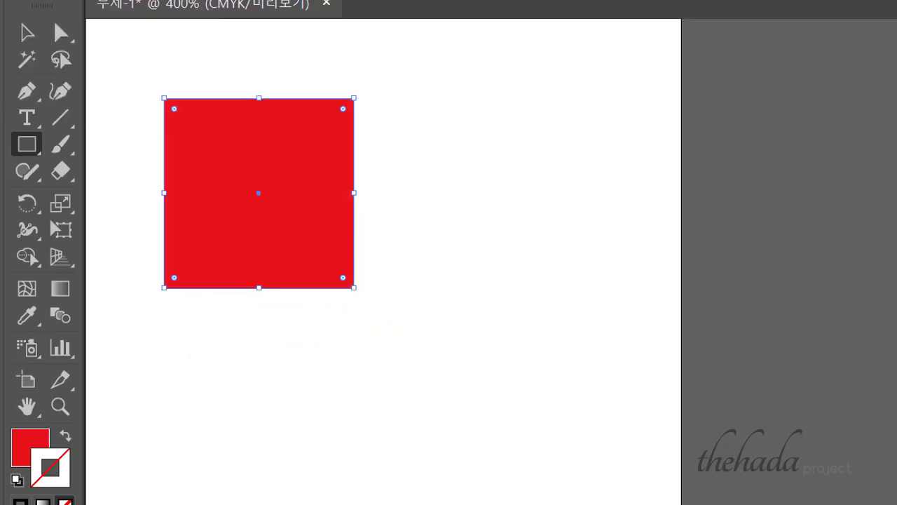
pyautogui.click(26, 33)
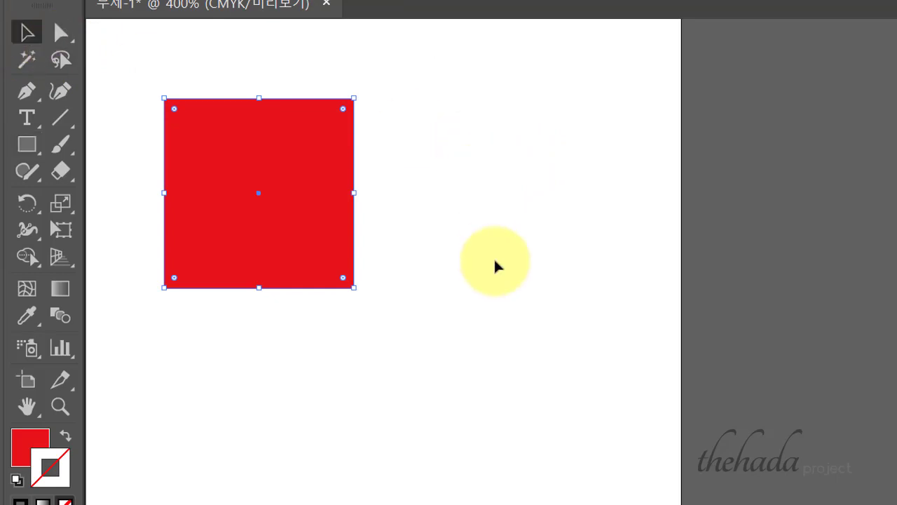
pyautogui.click(499, 412)
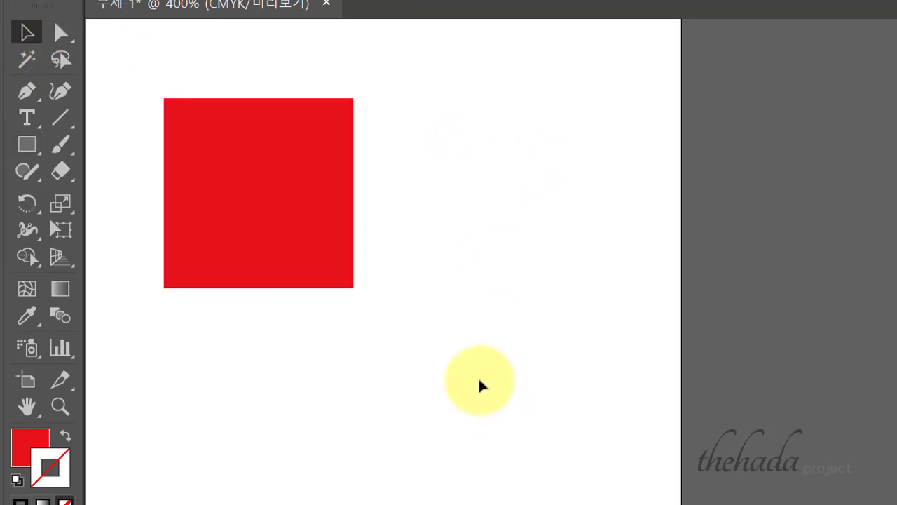
# Duplicate the red square diagonally up and to the left so the copy overlaps the original.
pyautogui.click(281, 220)
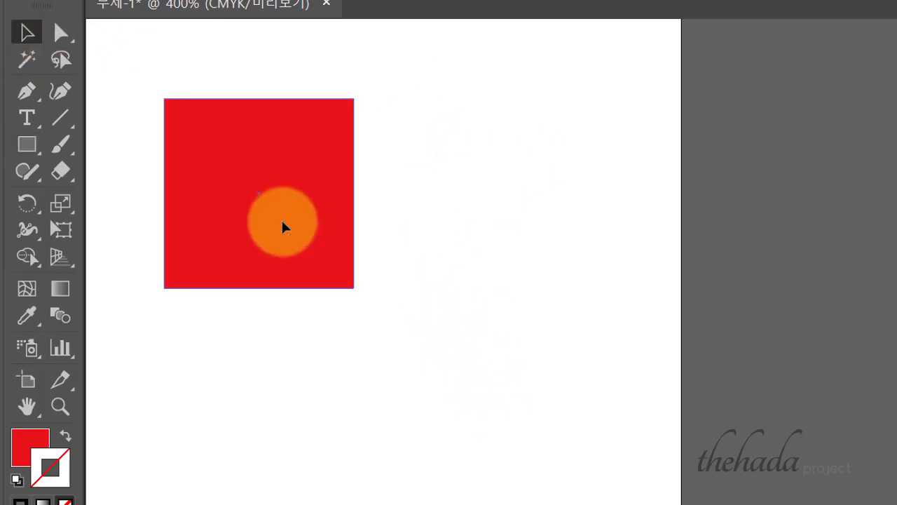
pyautogui.press('ctrl')
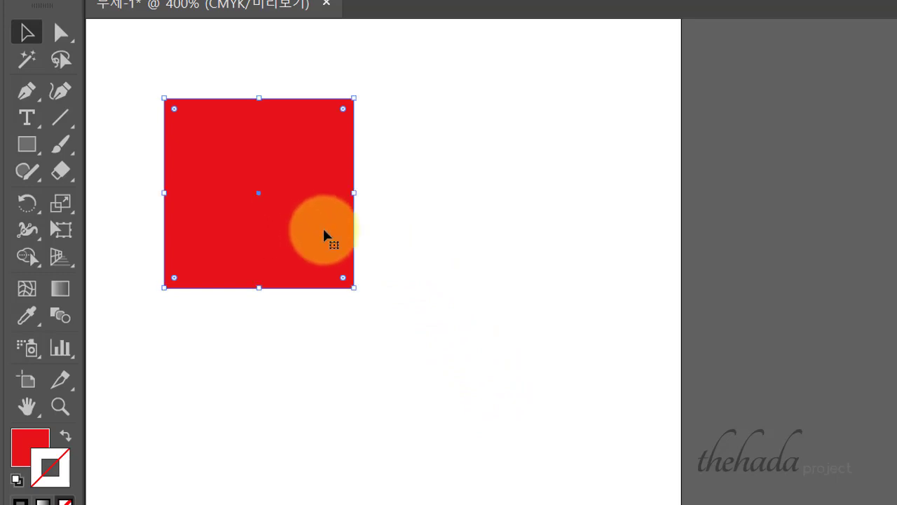
pyautogui.press('alt')
pyautogui.moveTo(323, 219); pyautogui.dragTo(263, 167)
pyautogui.click(455, 234)
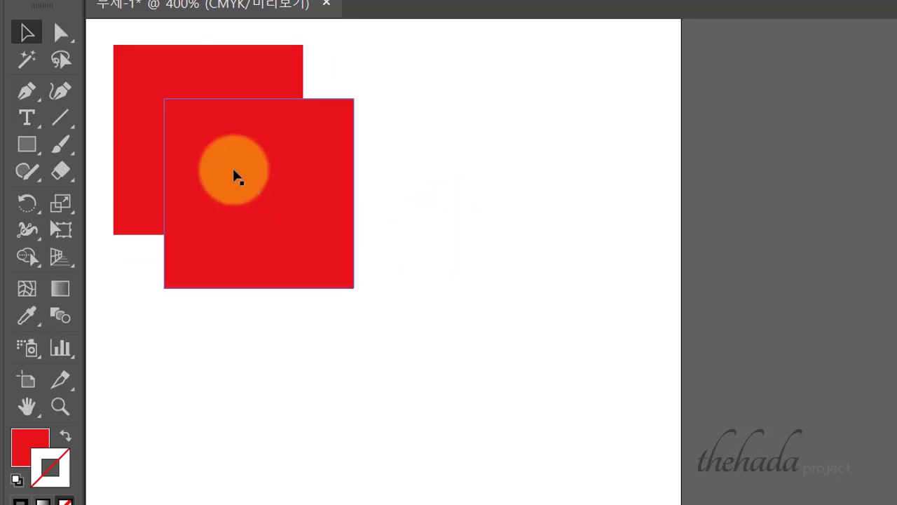
pyautogui.click(234, 176)
pyautogui.click(422, 362)
pyautogui.click(233, 175)
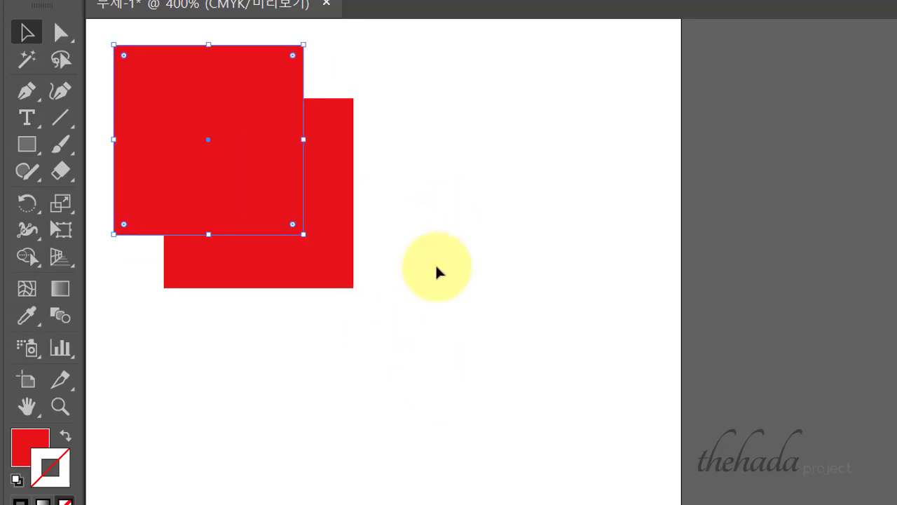
pyautogui.click(434, 358)
# Select both overlapping red squares and split them with the Pathfinder Divide operation.
pyautogui.moveTo(411, 336); pyautogui.dragTo(229, 143)
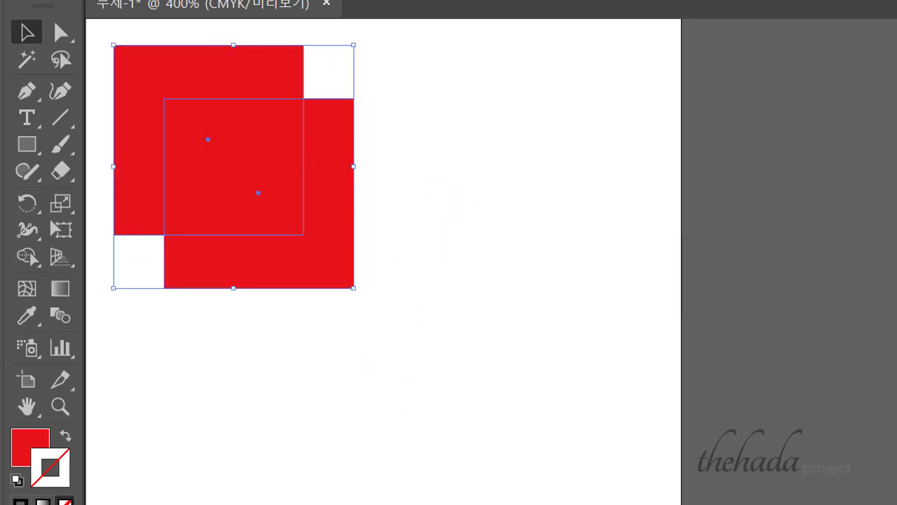
pyautogui.hotkey('ctrl', 'shift', 'F9')
pyautogui.moveTo(674, 198); pyautogui.dragTo(485, 129)
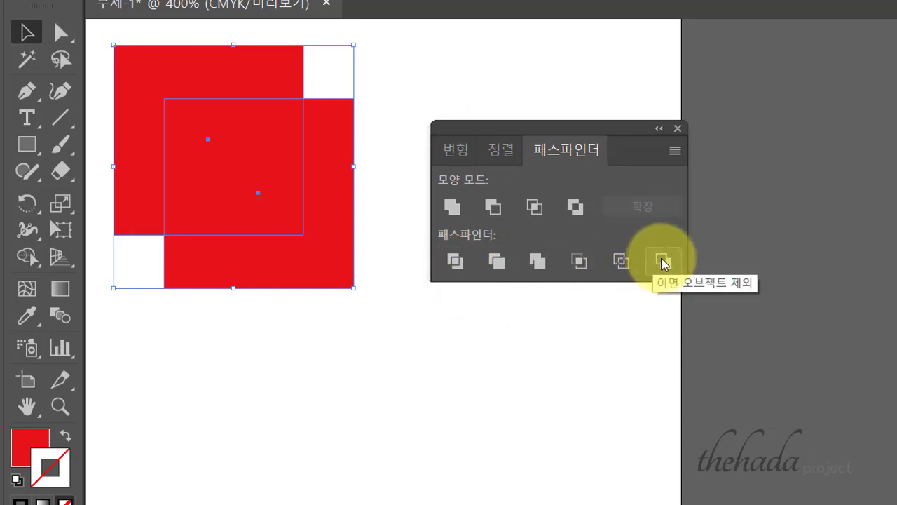
pyautogui.moveTo(473, 128); pyautogui.dragTo(421, 113)
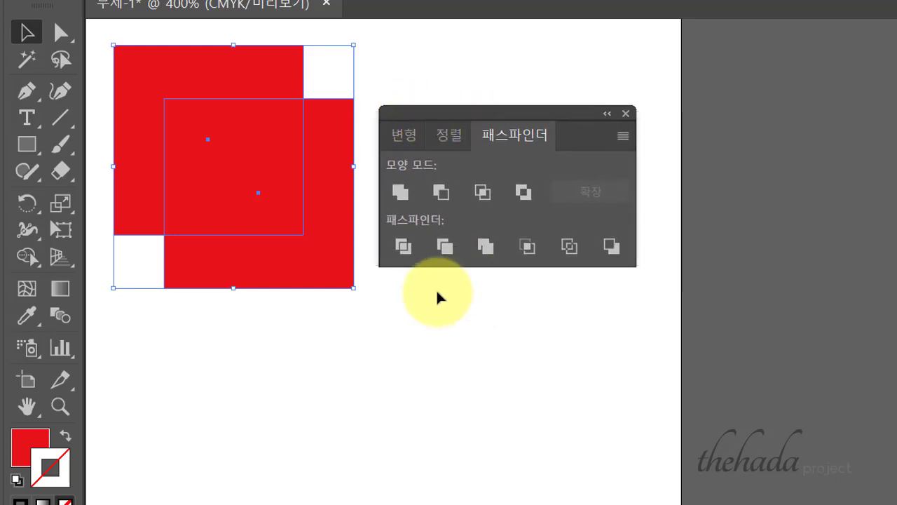
pyautogui.click(405, 246)
pyautogui.click(271, 207)
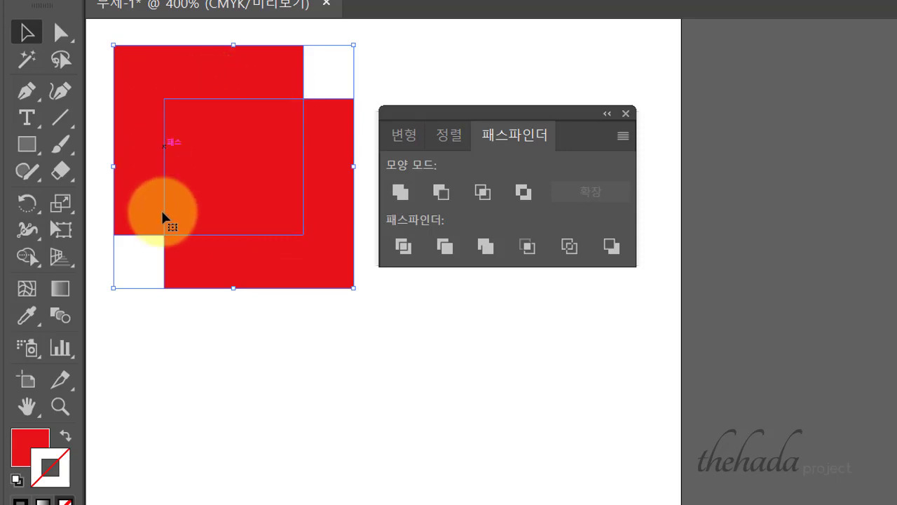
# Ungroup the divided pieces and delete the upper-left piece and the overlapping square between the two.
pyautogui.rightClick(269, 142)
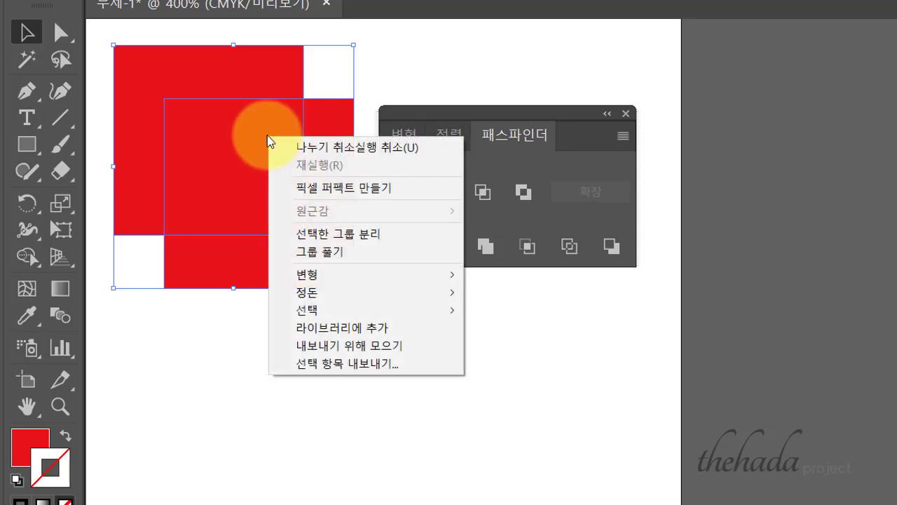
pyautogui.click(333, 248)
pyautogui.click(397, 379)
pyautogui.click(215, 89)
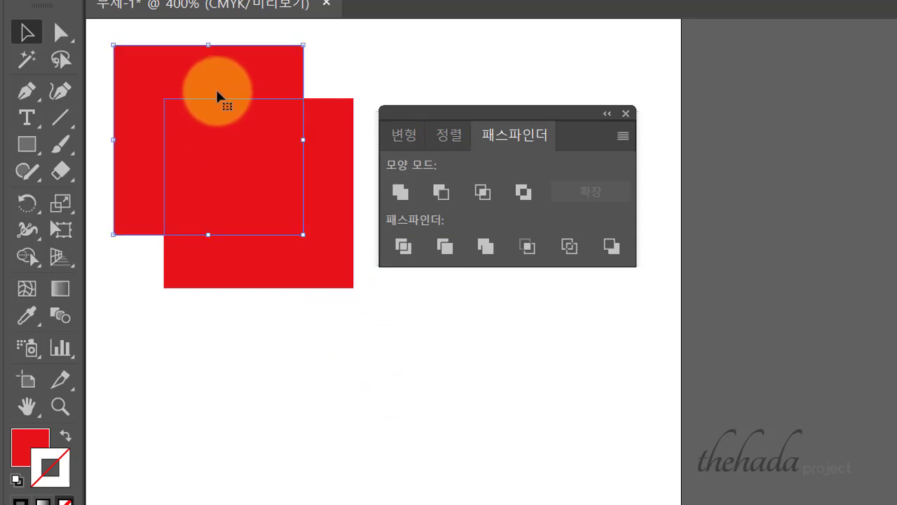
pyautogui.press('Delete')
pyautogui.click(218, 136)
pyautogui.press('Delete')
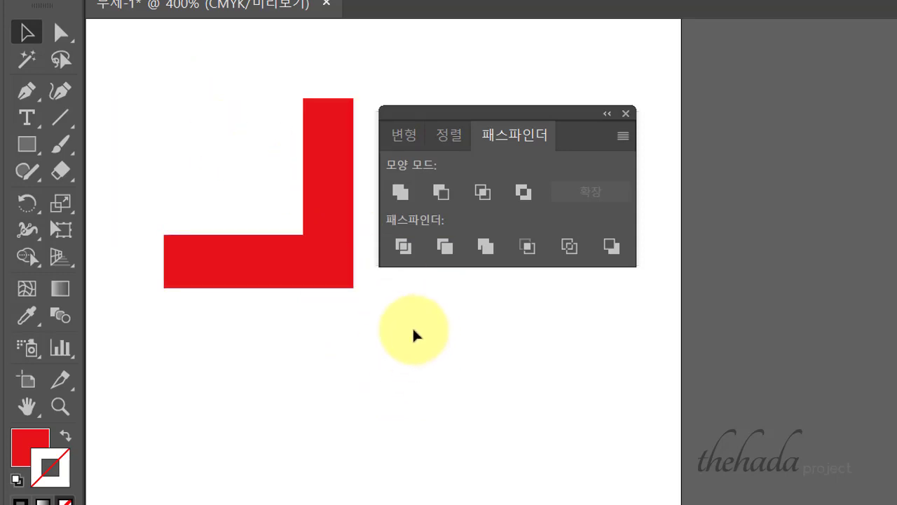
# Slant both ends of the red L shape by moving its top-right anchor point down and its bottom-left anchor point right.
pyautogui.click(329, 135)
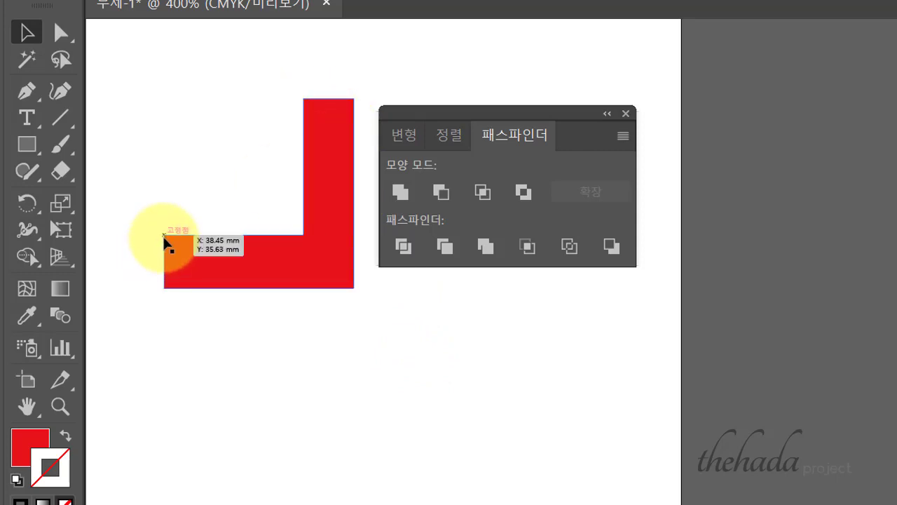
pyautogui.click(231, 329)
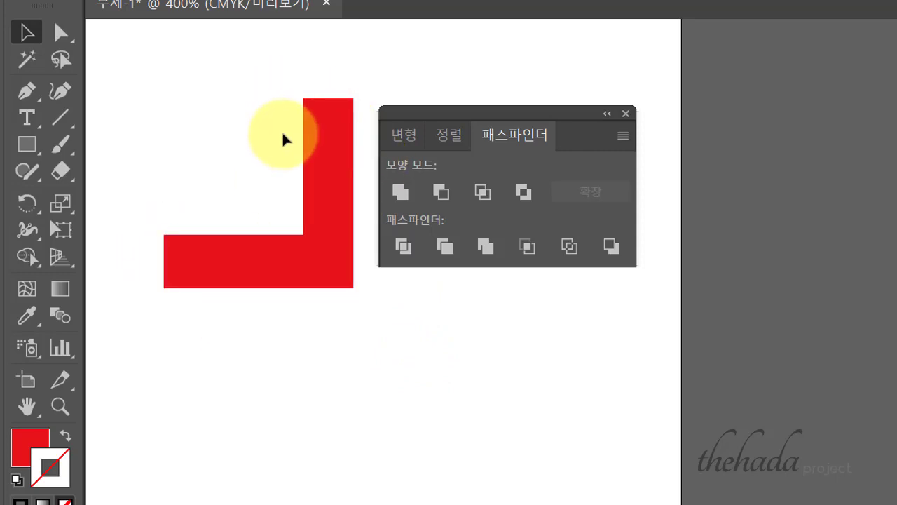
pyautogui.click(331, 103)
pyautogui.click(61, 32)
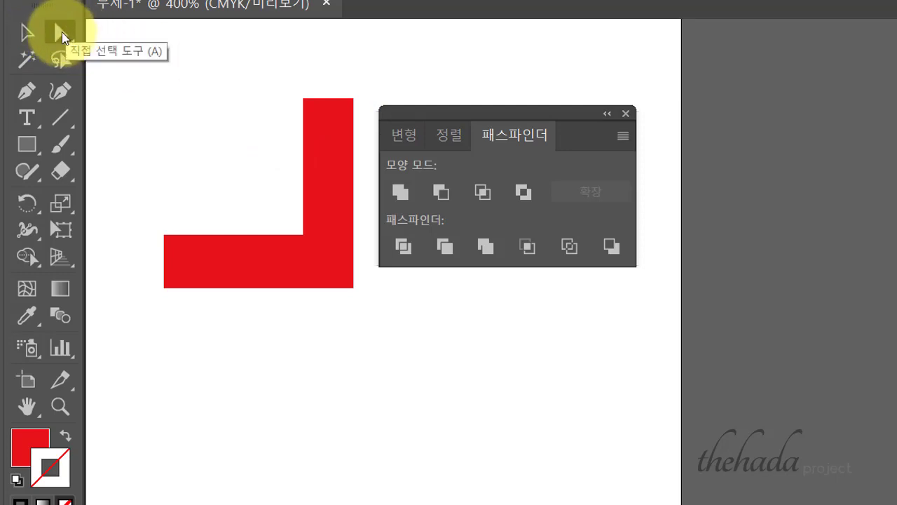
pyautogui.click(350, 109)
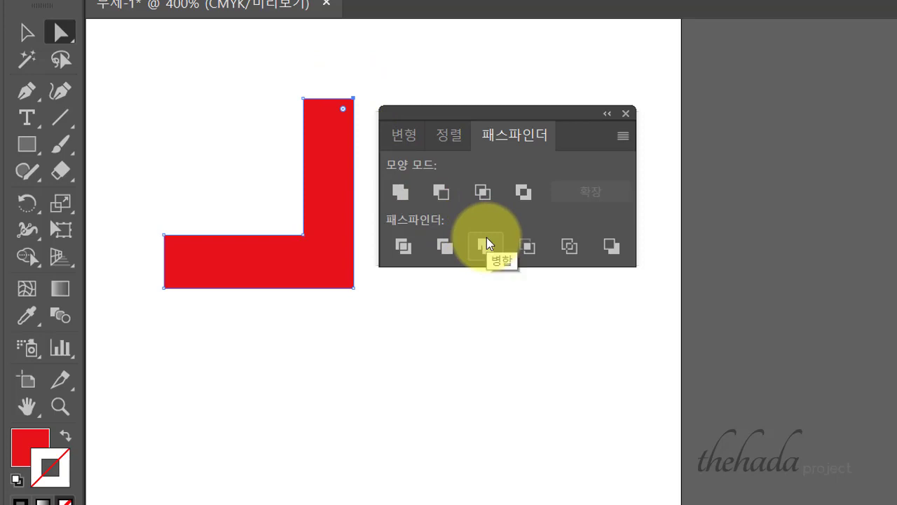
pyautogui.press('Down')
pyautogui.press('Down')
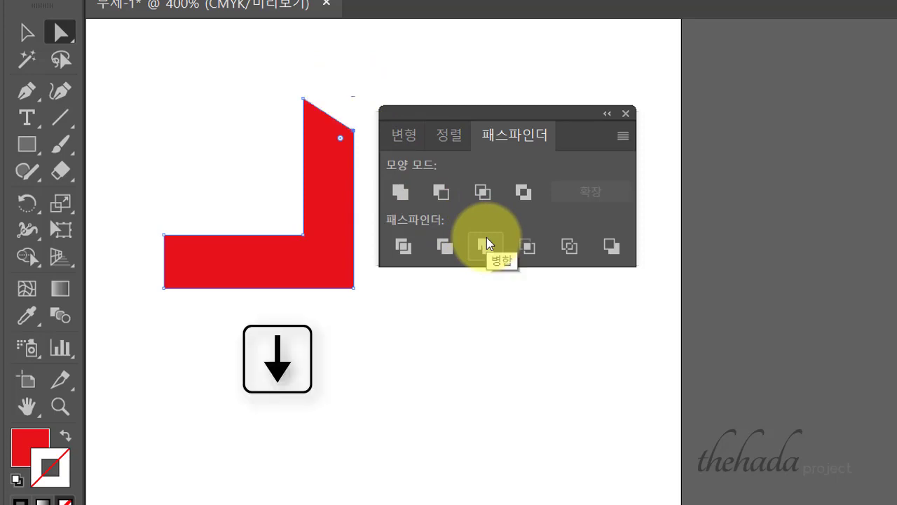
pyautogui.click(164, 287)
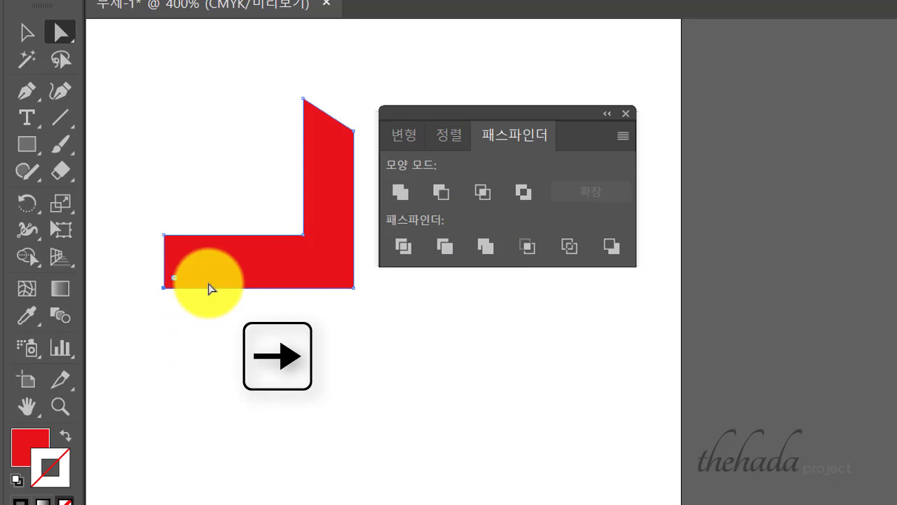
pyautogui.press('Right')
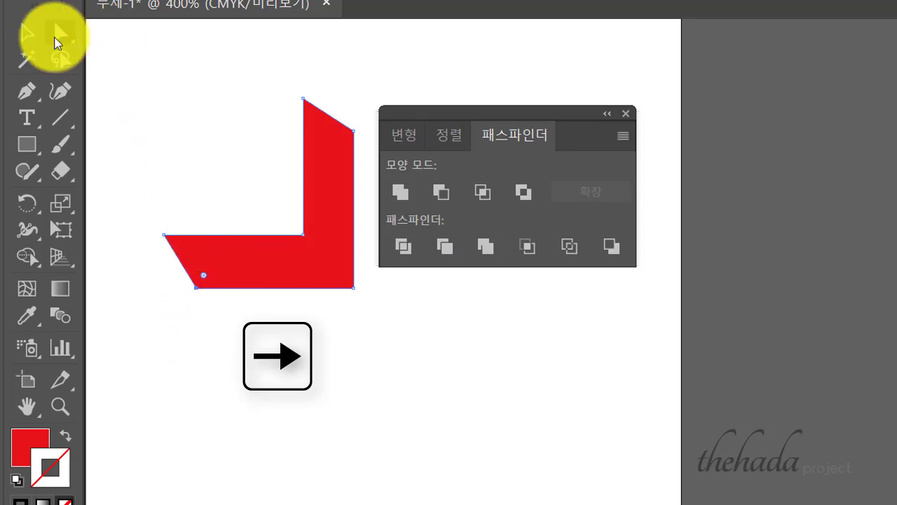
# Deselect the L shape, move the Pathfinder panel clear of the artwork, and compare the shape with the reference ornament.
pyautogui.click(28, 33)
pyautogui.click(257, 139)
pyautogui.moveTo(516, 112); pyautogui.dragTo(863, 132)
pyautogui.press('space')
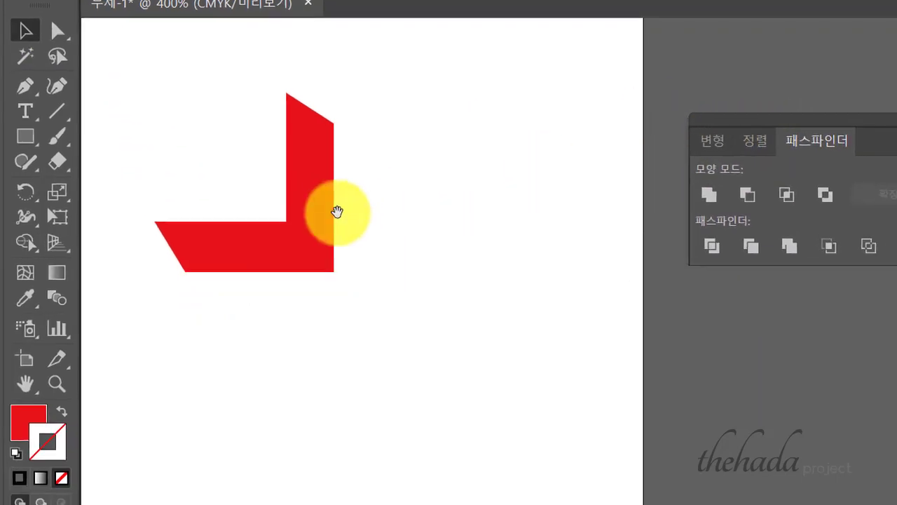
pyautogui.moveTo(356, 222); pyautogui.dragTo(709, 301)
pyautogui.moveTo(531, 271); pyautogui.dragTo(682, 249)
pyautogui.moveTo(579, 212); pyautogui.dragTo(663, 302)
pyautogui.click(635, 380)
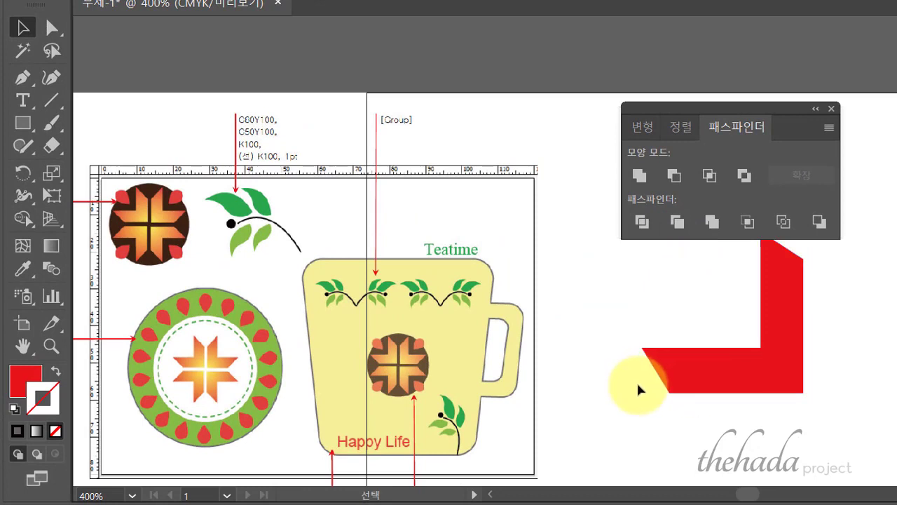
pyautogui.moveTo(608, 342); pyautogui.dragTo(338, 215)
# Select the L shape's three inner-side anchor points and nudge them left to thicken its vertical arm.
pyautogui.click(52, 28)
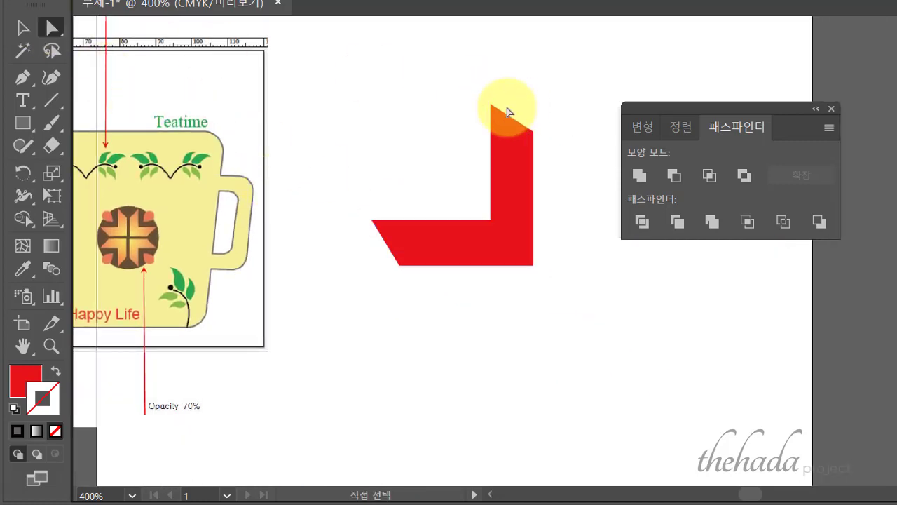
pyautogui.moveTo(501, 117); pyautogui.dragTo(501, 118)
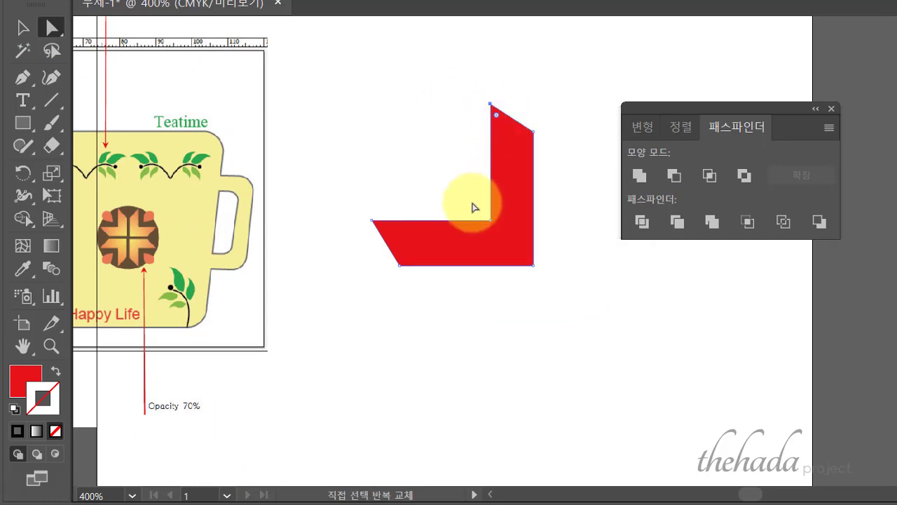
pyautogui.moveTo(359, 211); pyautogui.dragTo(409, 230)
pyautogui.press('Left')
pyautogui.press('Left')
# Try nudging the L shape's inner anchor points upward to thicken the horizontal arm, and undo that nudge.
pyautogui.press('Up')
pyautogui.press('Up')
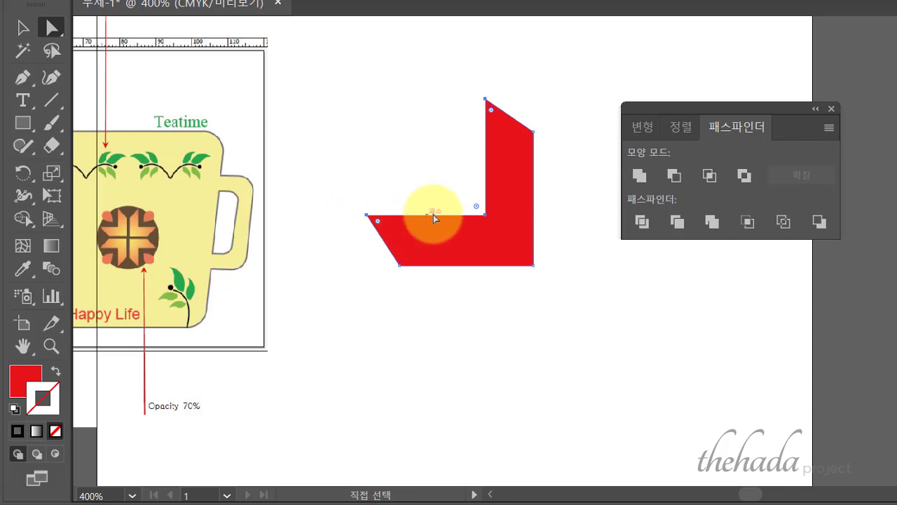
pyautogui.click(485, 256)
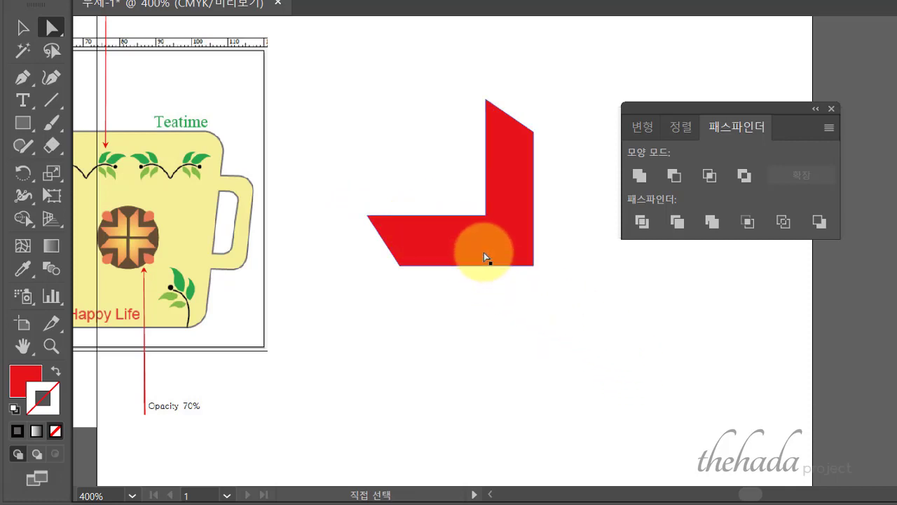
pyautogui.hotkey('ctrl', 'z')
pyautogui.hotkey('ctrl', 'z')
pyautogui.click(537, 423)
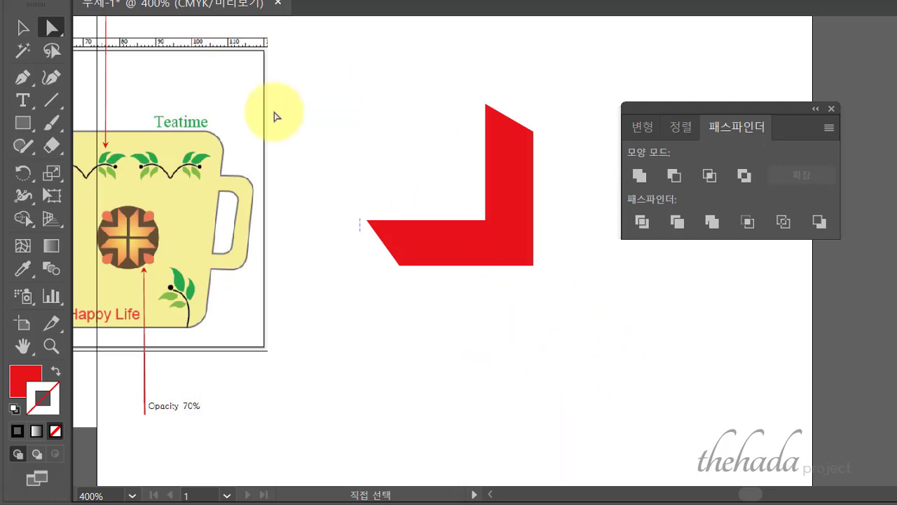
# Draw a tall red ellipse above and left of the L shape and convert its bottom anchor to a sharp corner.
pyautogui.moveTo(227, 185); pyautogui.dragTo(333, 183)
pyautogui.moveTo(23, 122); pyautogui.dragTo(103, 165)
pyautogui.moveTo(362, 72); pyautogui.dragTo(452, 193)
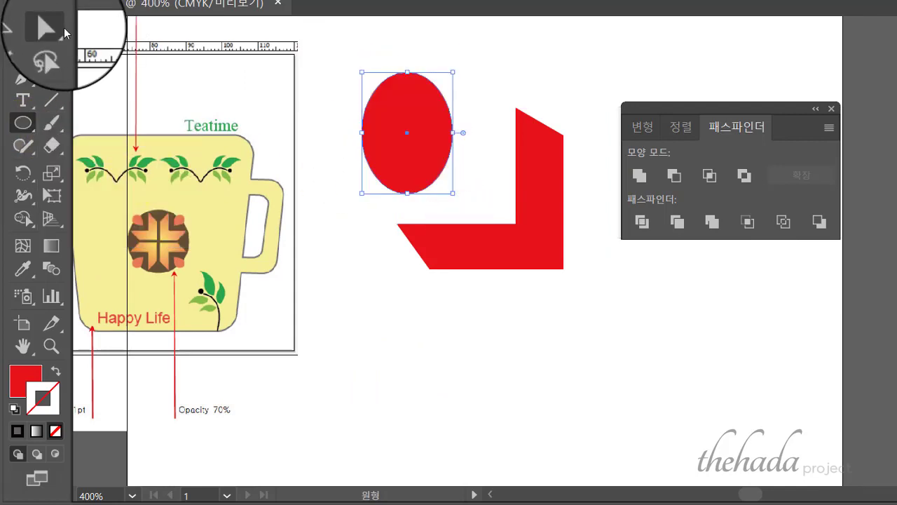
pyautogui.click(25, 79)
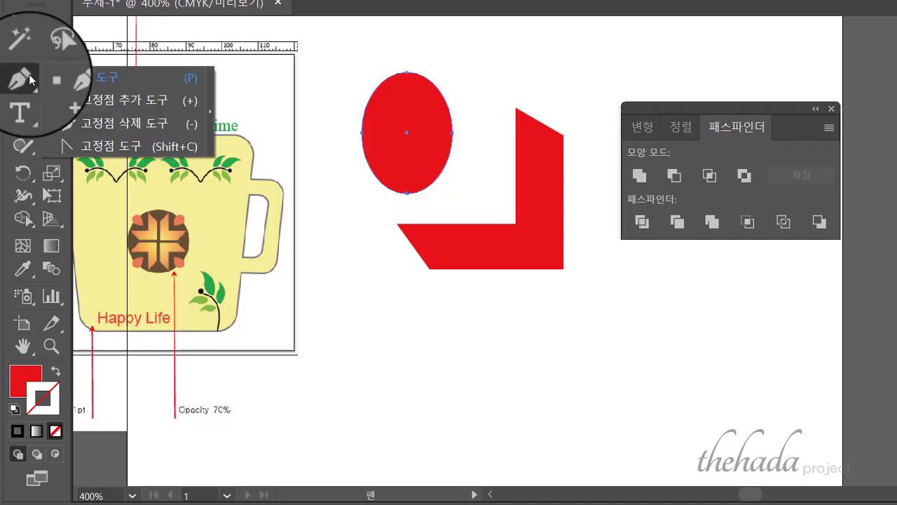
pyautogui.click(93, 148)
pyautogui.click(406, 191)
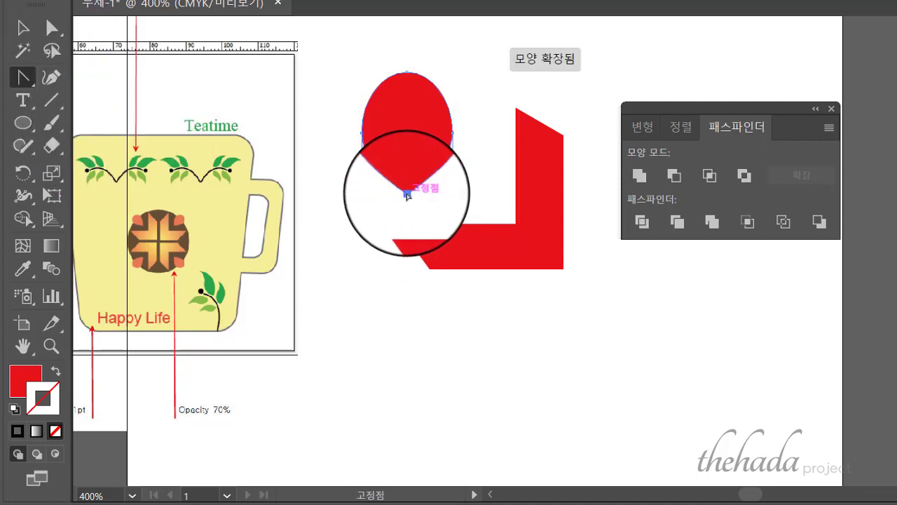
# Narrow the pointed ellipse slightly, keeping its height.
pyautogui.click(23, 28)
pyautogui.click(316, 140)
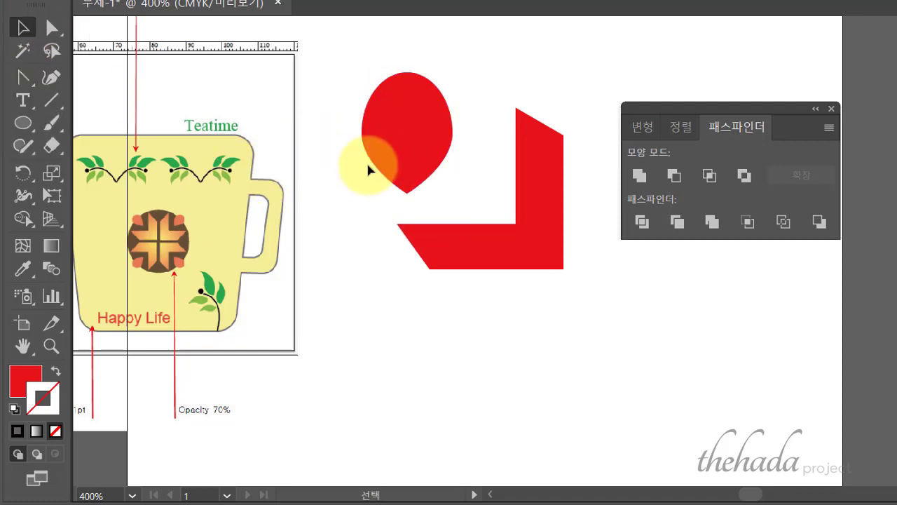
pyautogui.click(364, 140)
pyautogui.moveTo(359, 134)
pyautogui.mouseDown()
pyautogui.moveTo(450, 136)
pyautogui.moveTo(370, 136)
pyautogui.mouseUp()
pyautogui.click(484, 106)
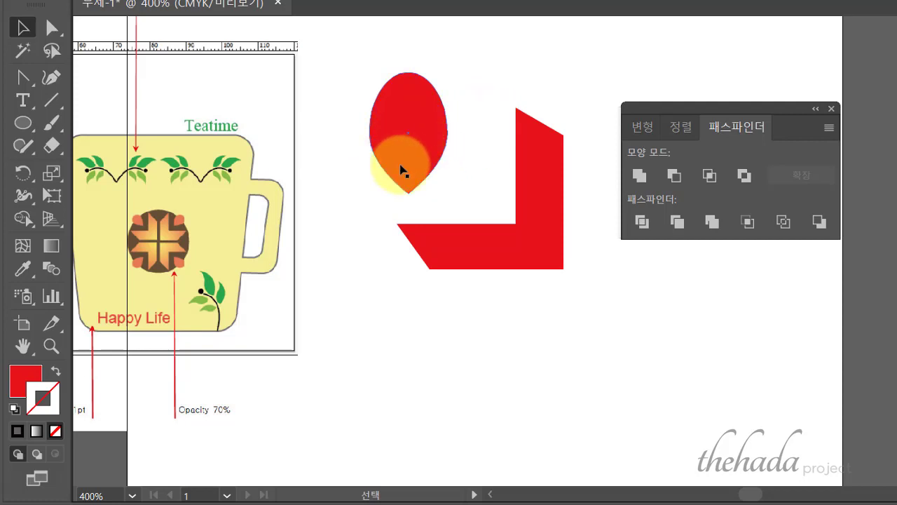
# Move the pointed ellipse's two side anchor points up slightly to give it a teardrop shape.
pyautogui.click(53, 28)
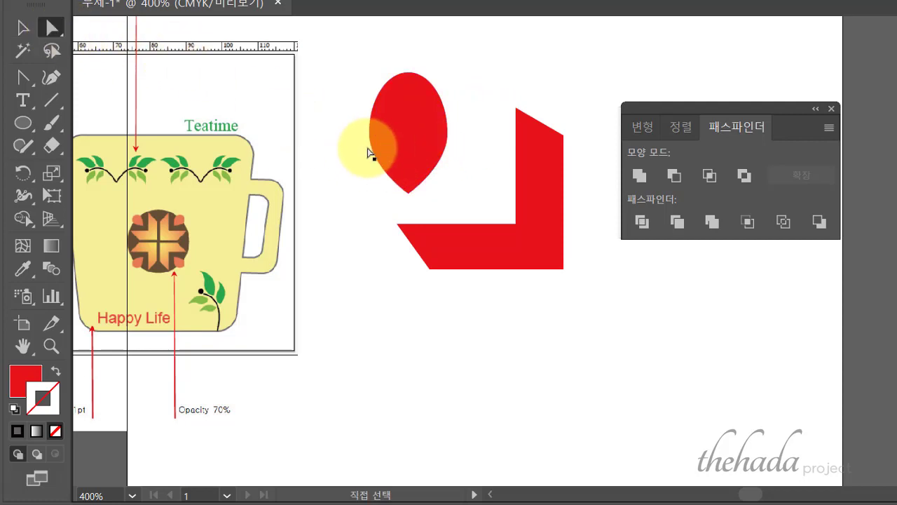
pyautogui.moveTo(352, 121); pyautogui.dragTo(470, 145)
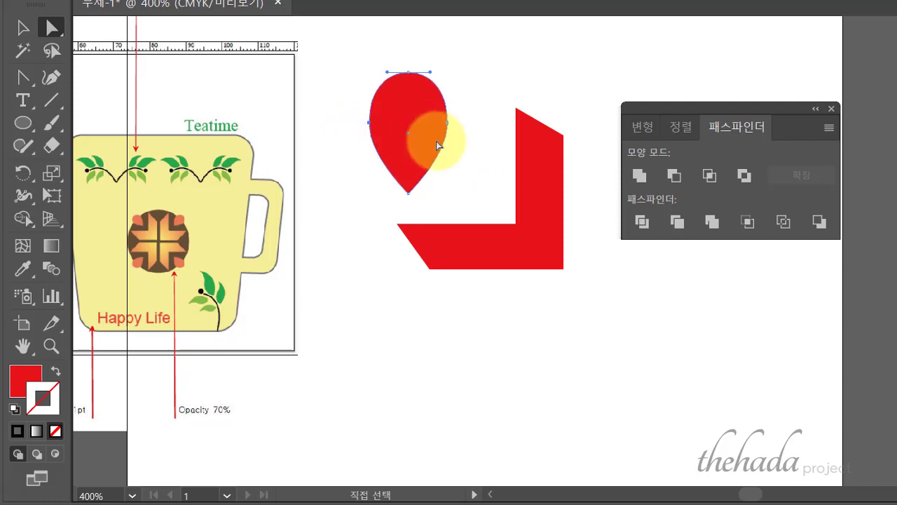
pyautogui.click(432, 191)
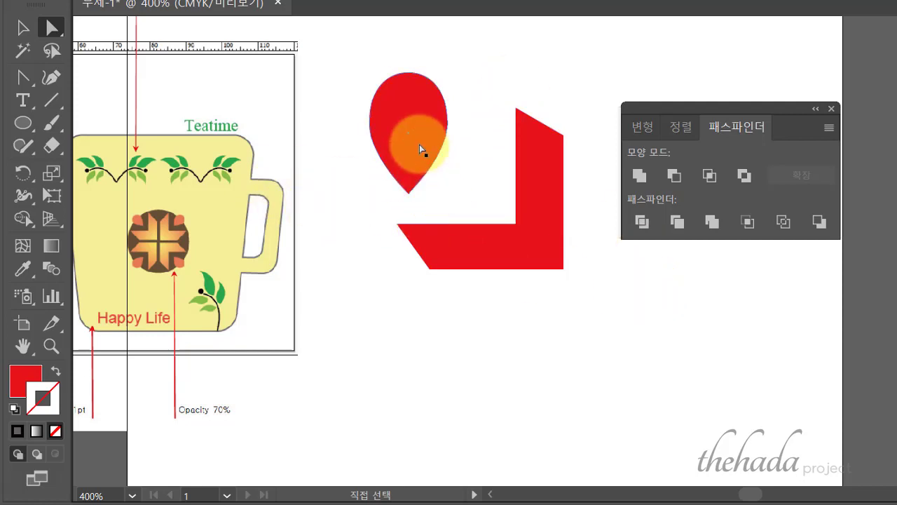
# Rotate the teardrop 45 degrees counterclockwise and move it closer, with its tip facing the L shape's inner corner.
pyautogui.click(22, 28)
pyautogui.click(391, 123)
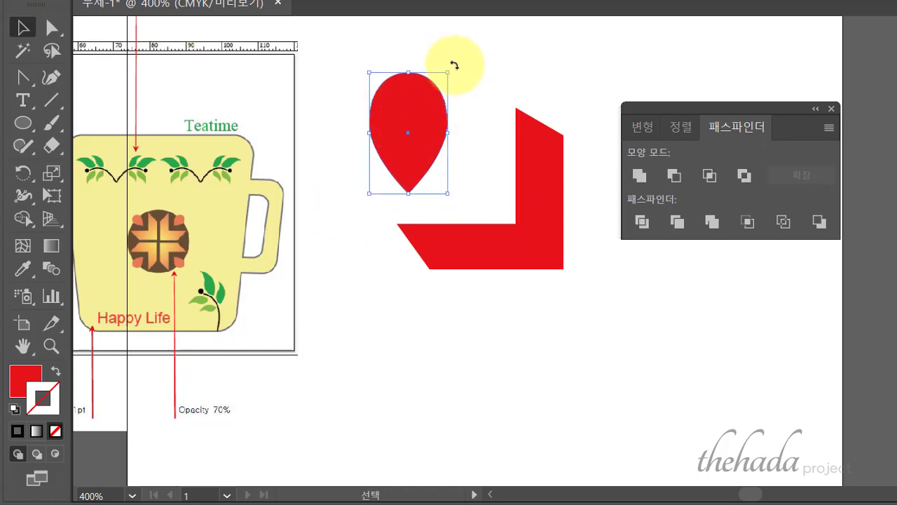
pyautogui.moveTo(454, 65); pyautogui.dragTo(375, 63)
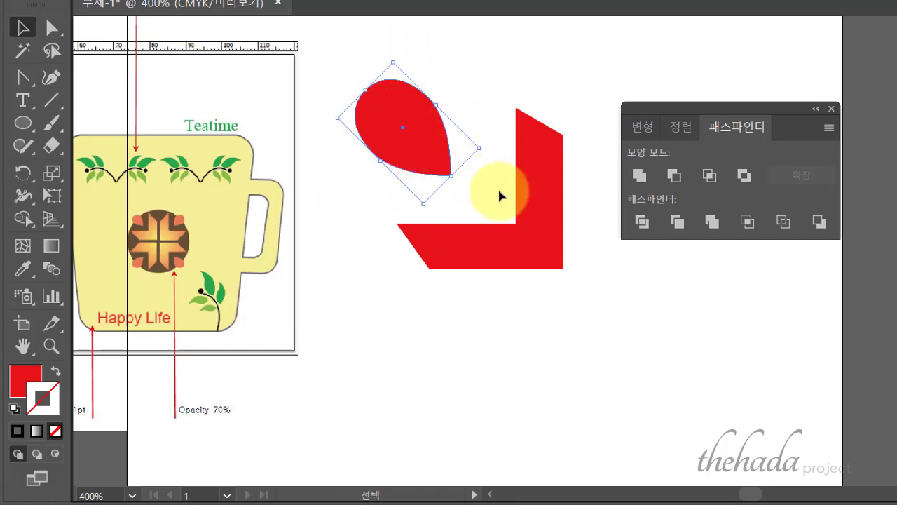
pyautogui.click(621, 296)
pyautogui.moveTo(418, 161); pyautogui.dragTo(435, 170)
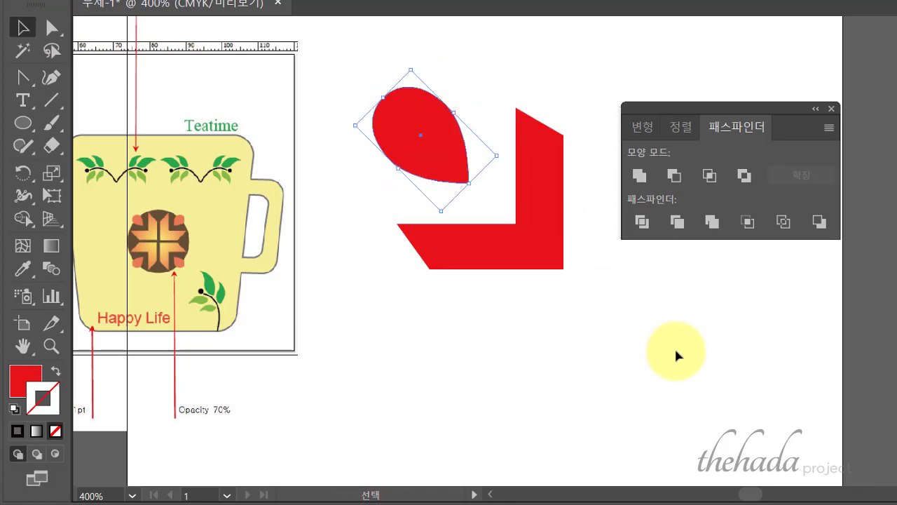
pyautogui.click(622, 352)
# Group the L shape with the teardrop and move the group slightly up on the artboard.
pyautogui.click(517, 272)
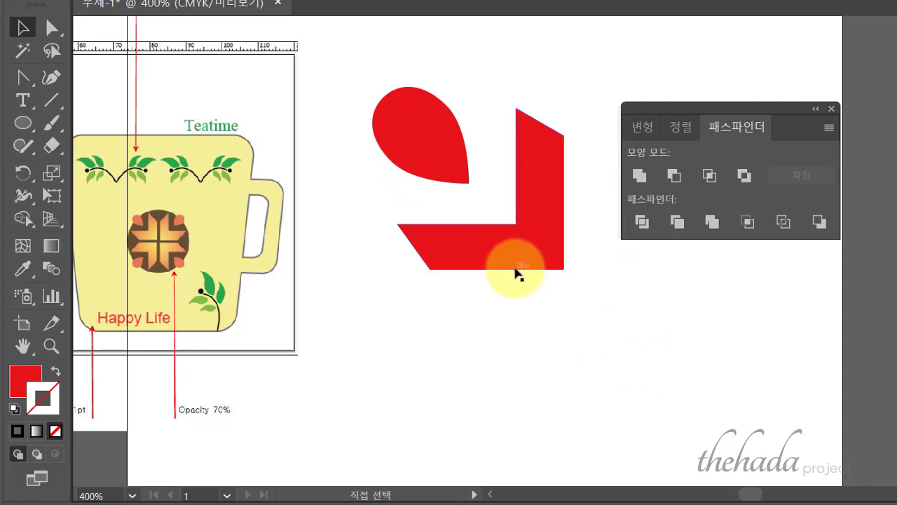
pyautogui.hotkey('ctrl', '-')
pyautogui.hotkey('ctrl', '-')
pyautogui.click(559, 189)
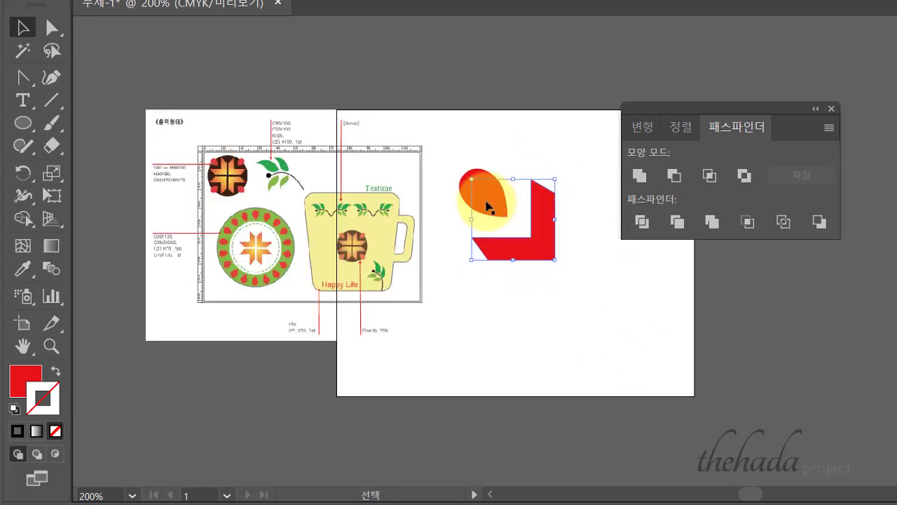
pyautogui.keyDown('shift'); pyautogui.click(476, 184); pyautogui.keyUp('shift')
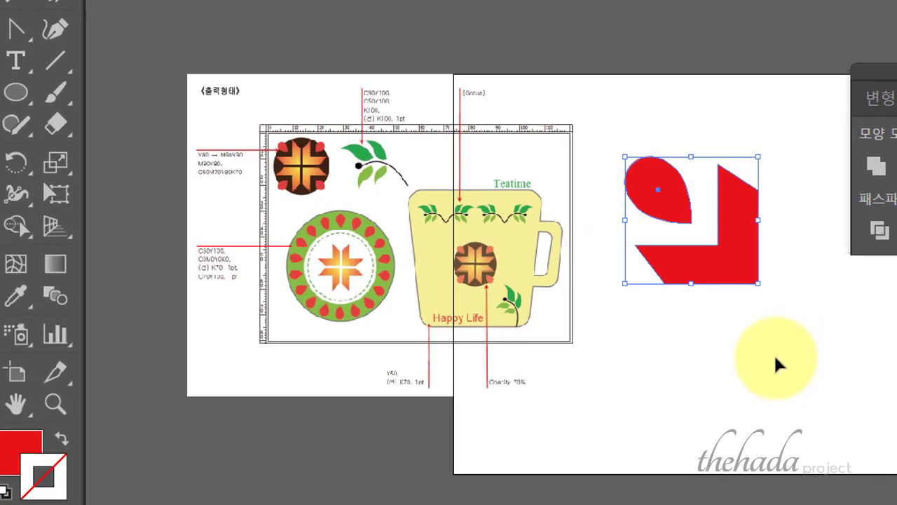
pyautogui.rightClick(734, 240)
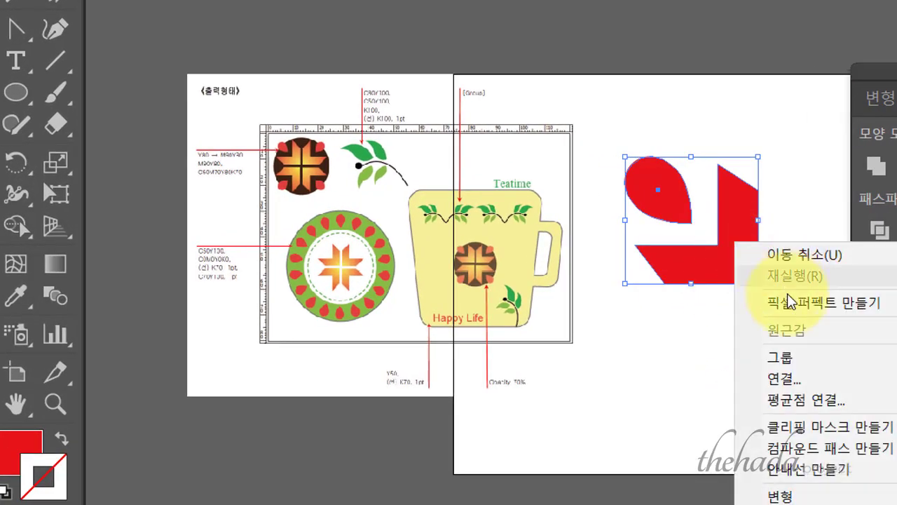
pyautogui.click(790, 358)
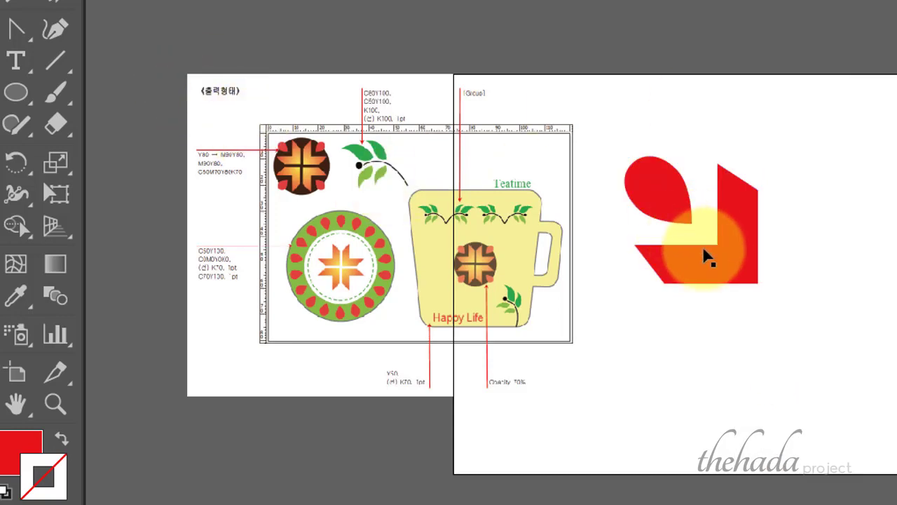
pyautogui.moveTo(708, 258); pyautogui.dragTo(699, 220)
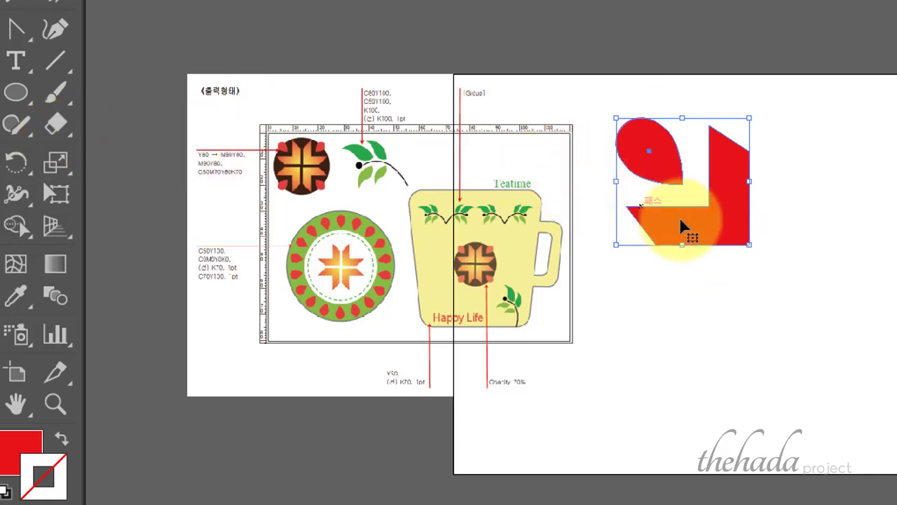
# Create a mirrored copy of the group with Reflect across a vertical axis just right of the L shape's bottom-right corner.
pyautogui.moveTo(735, 266); pyautogui.dragTo(330, 244)
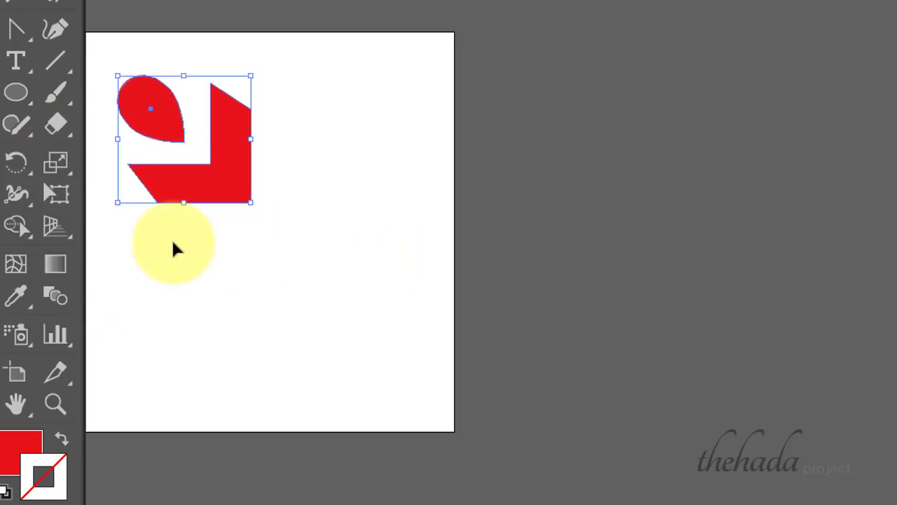
pyautogui.moveTo(15, 165); pyautogui.dragTo(126, 203)
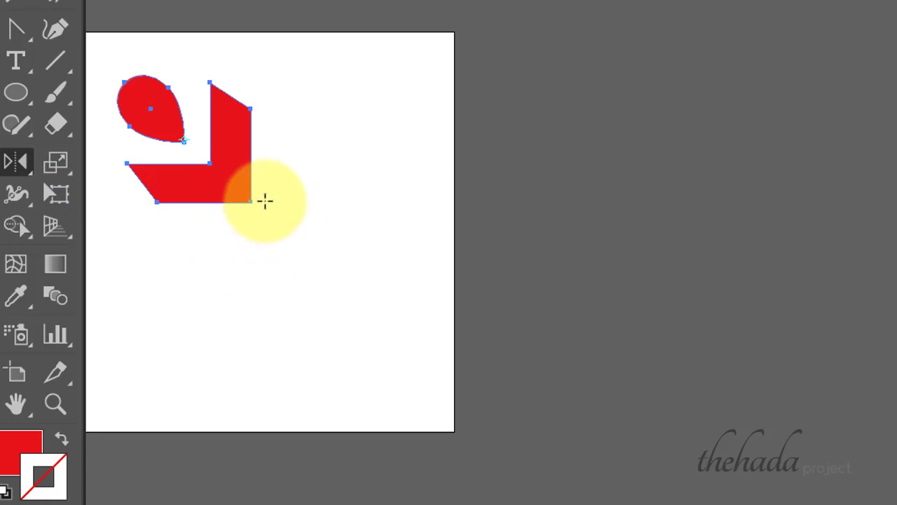
pyautogui.press('alt')
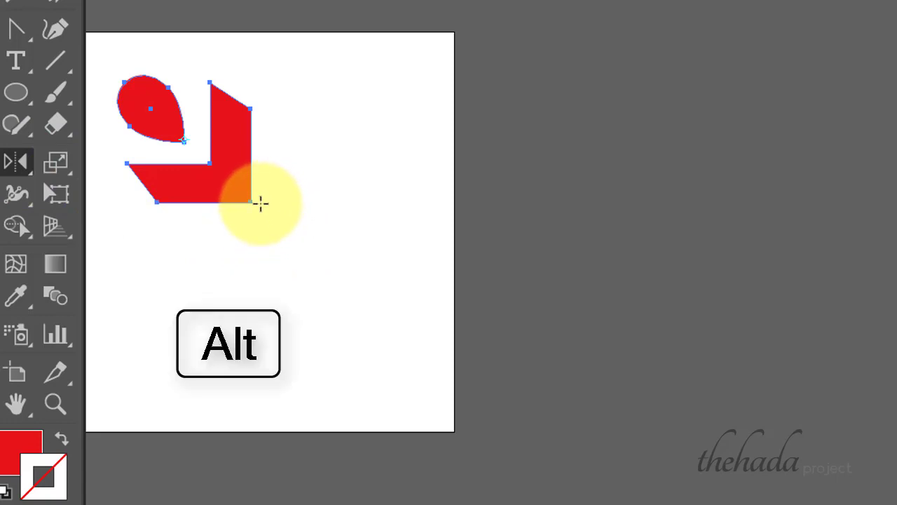
pyautogui.keyDown('alt'); pyautogui.click(260, 203); pyautogui.keyUp('alt')
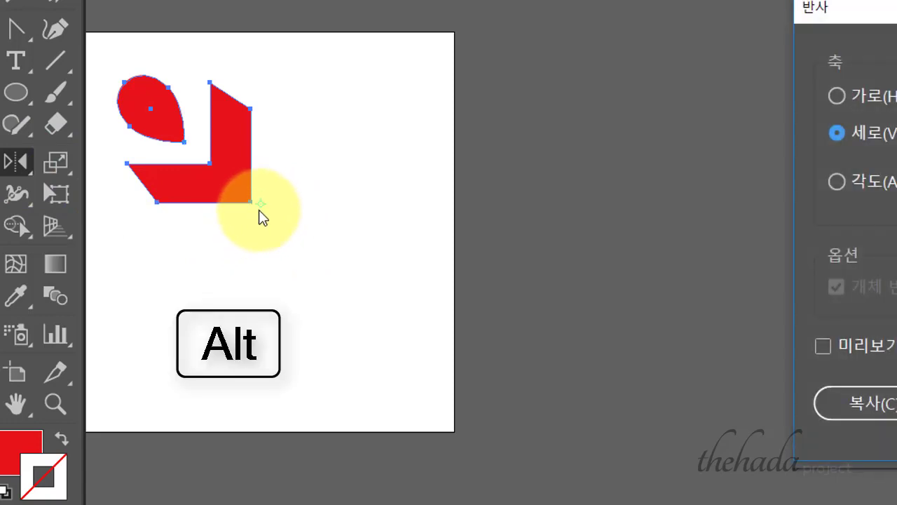
pyautogui.moveTo(882, 21); pyautogui.dragTo(551, 34)
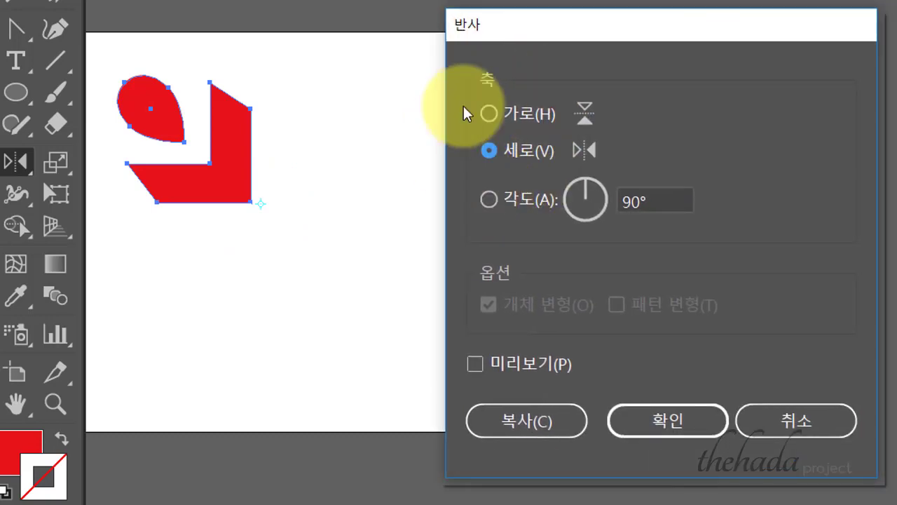
pyautogui.click(564, 423)
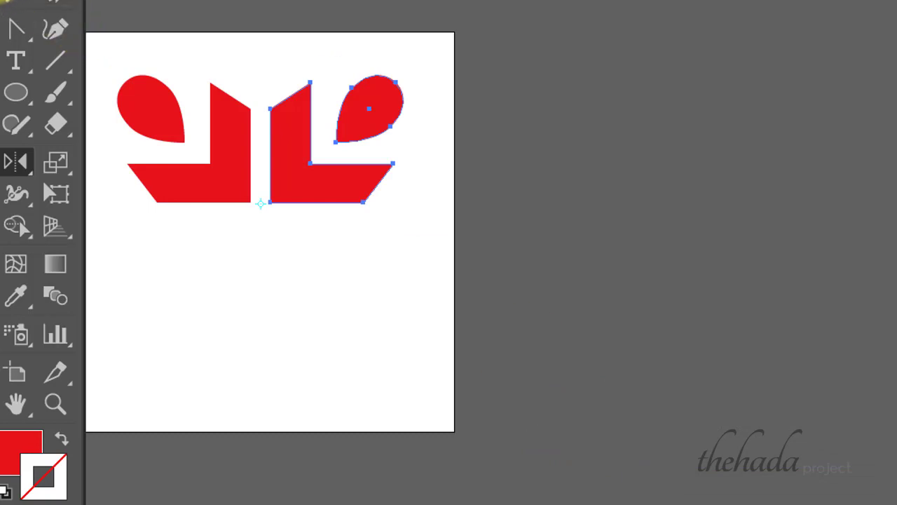
pyautogui.click(541, 281)
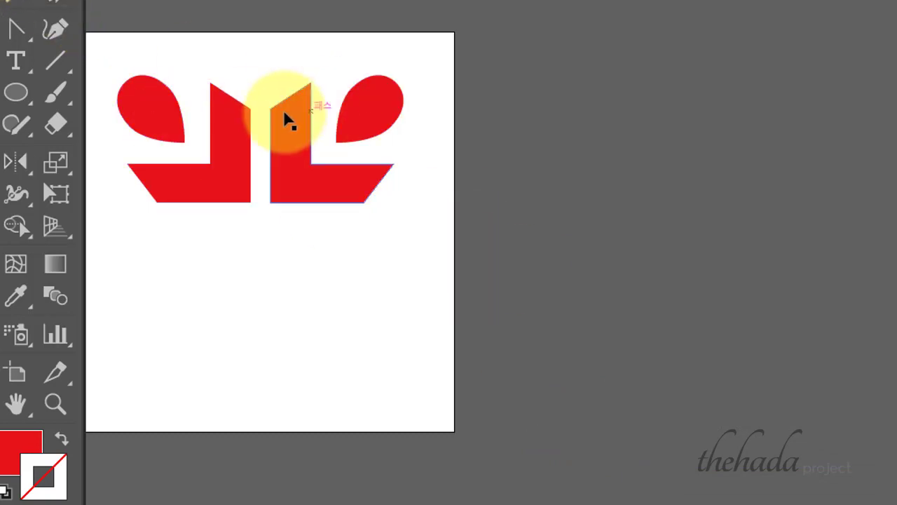
# Group the original and mirrored pieces together as the upper half of the ornament.
pyautogui.moveTo(116, 44); pyautogui.dragTo(419, 224)
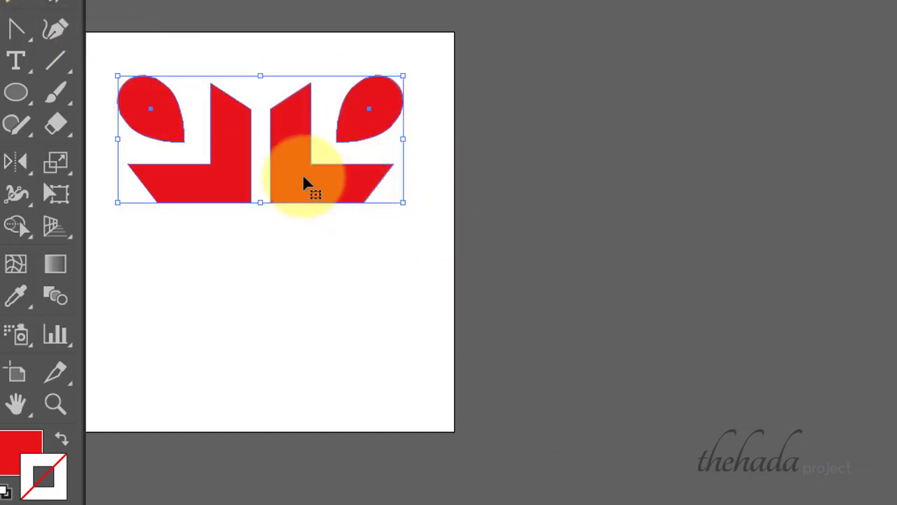
pyautogui.rightClick(304, 183)
pyautogui.click(354, 293)
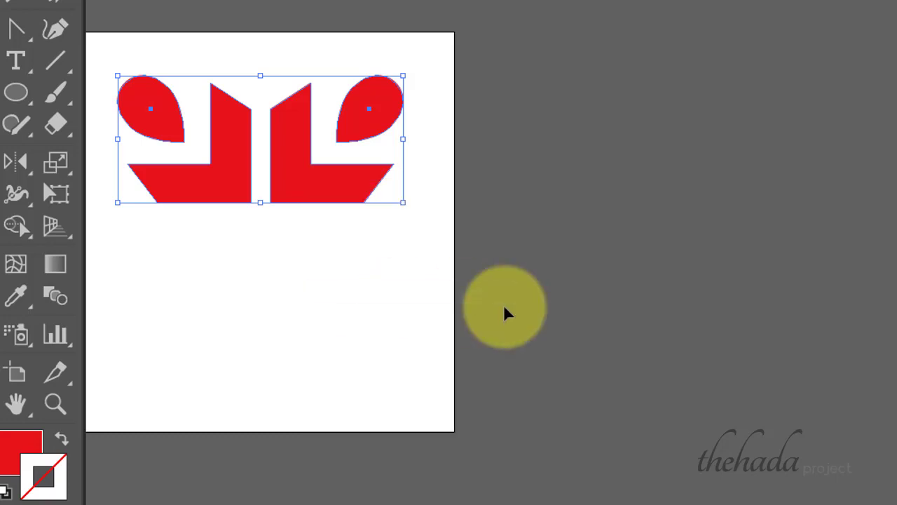
pyautogui.click(508, 308)
pyautogui.click(353, 200)
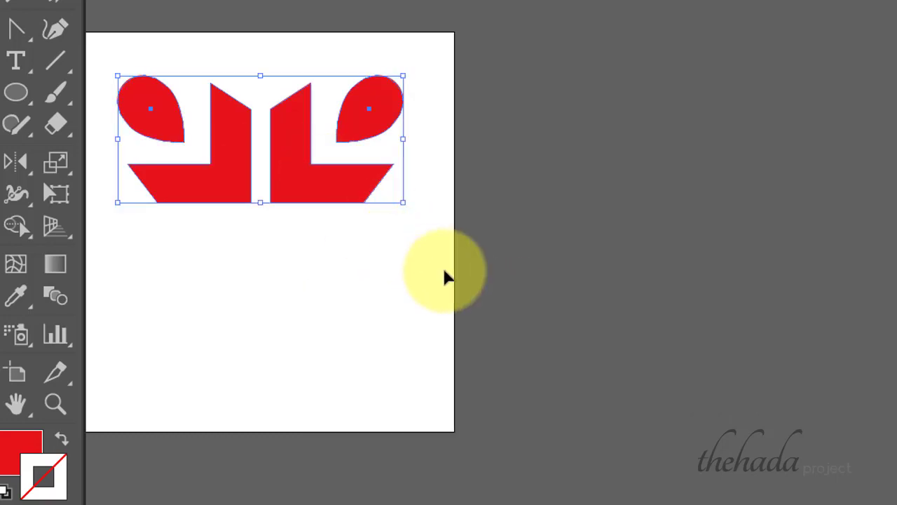
pyautogui.click(353, 223)
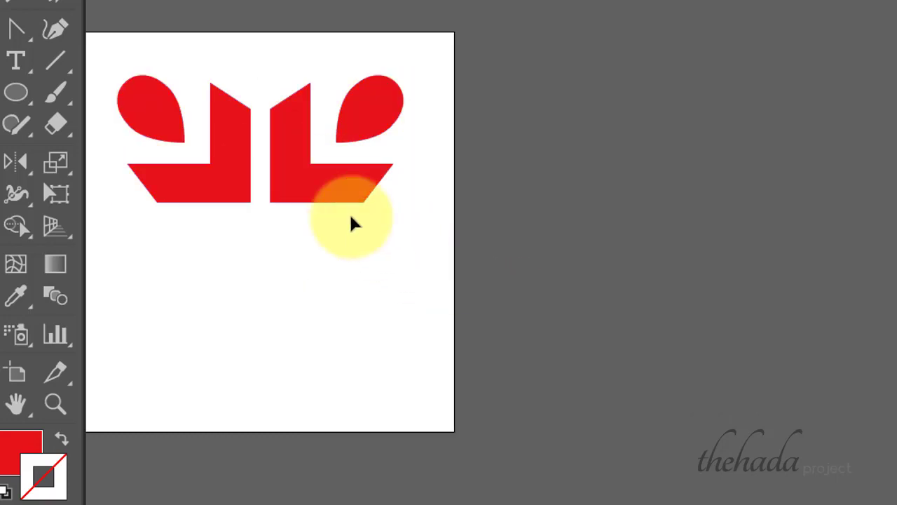
# Create a mirrored copy of the grouped upper half with Reflect across a horizontal axis just below the L shapes.
pyautogui.click(249, 199)
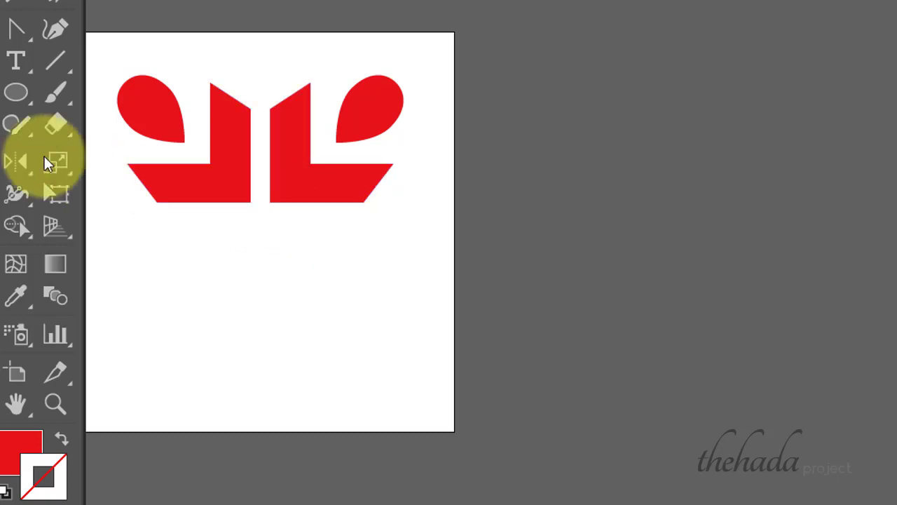
pyautogui.click(198, 164)
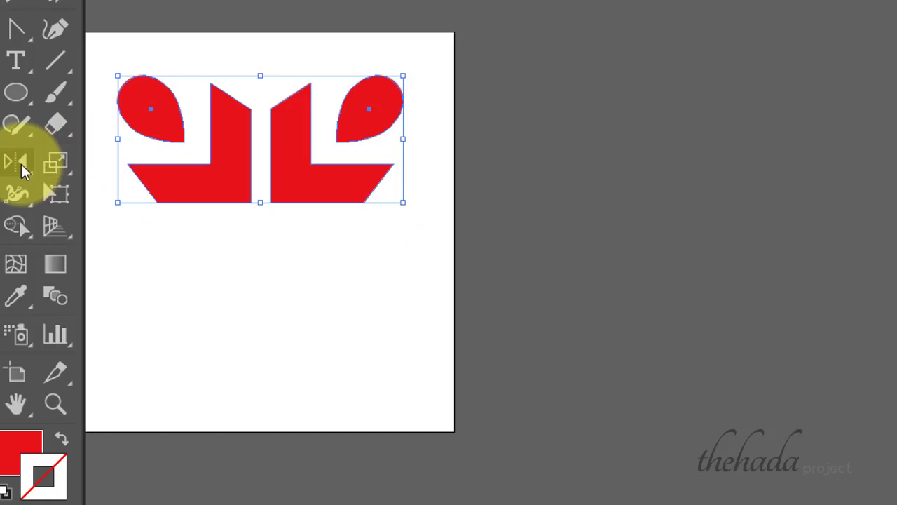
pyautogui.click(20, 167)
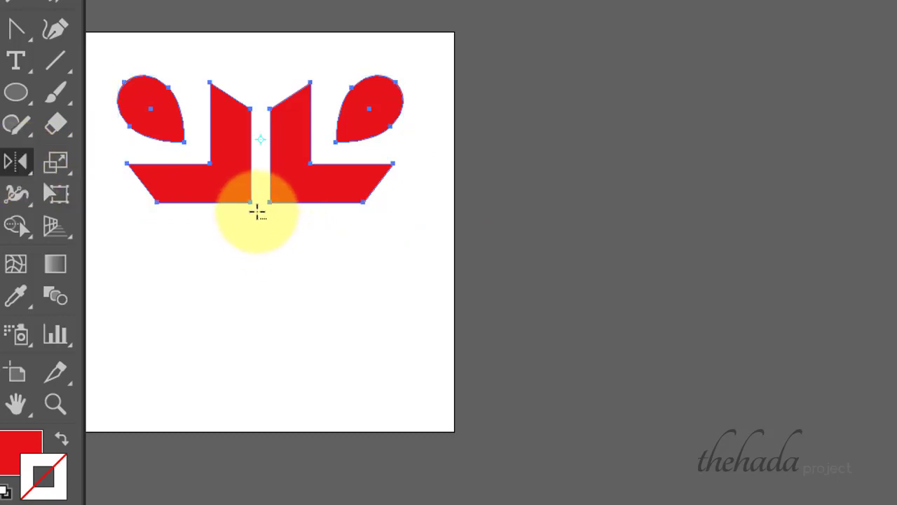
pyautogui.keyDown('alt'); pyautogui.click(258, 211); pyautogui.keyUp('alt')
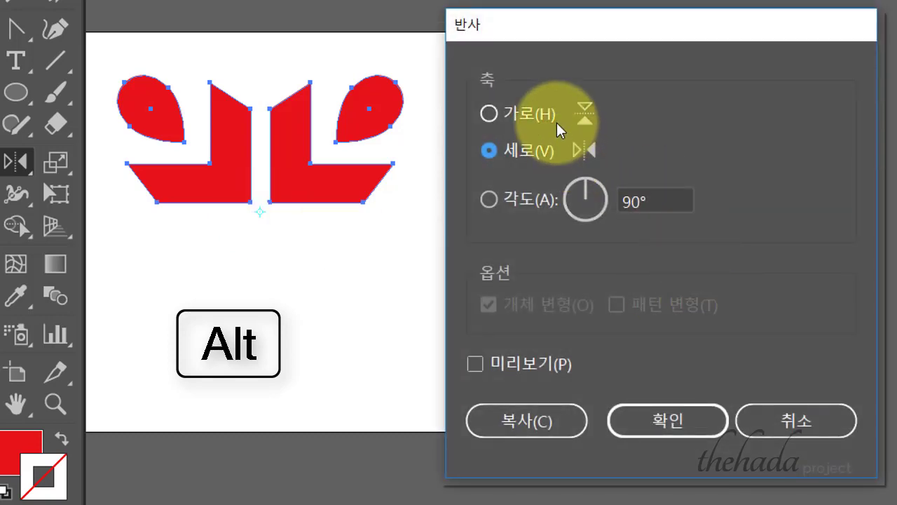
pyautogui.click(495, 113)
pyautogui.click(509, 423)
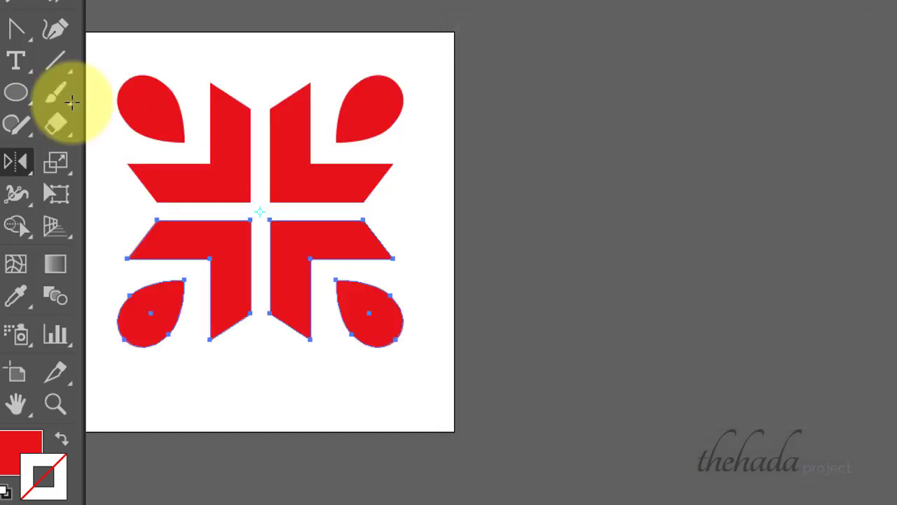
# Try to align the ornament's upper and lower halves on their vertical centres, and undo the alignment.
pyautogui.click(15, 28)
pyautogui.moveTo(486, 394); pyautogui.dragTo(176, 120)
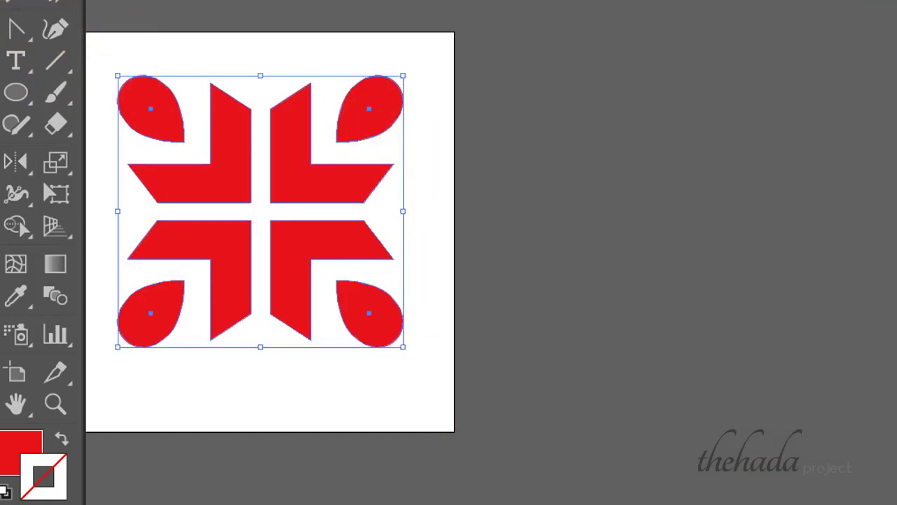
pyautogui.moveTo(704, 31); pyautogui.dragTo(499, 79)
pyautogui.click(495, 102)
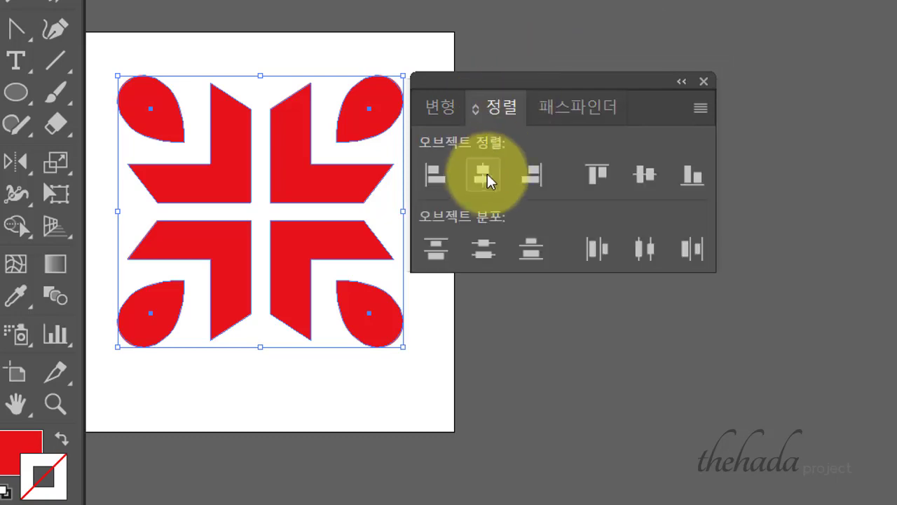
pyautogui.click(645, 178)
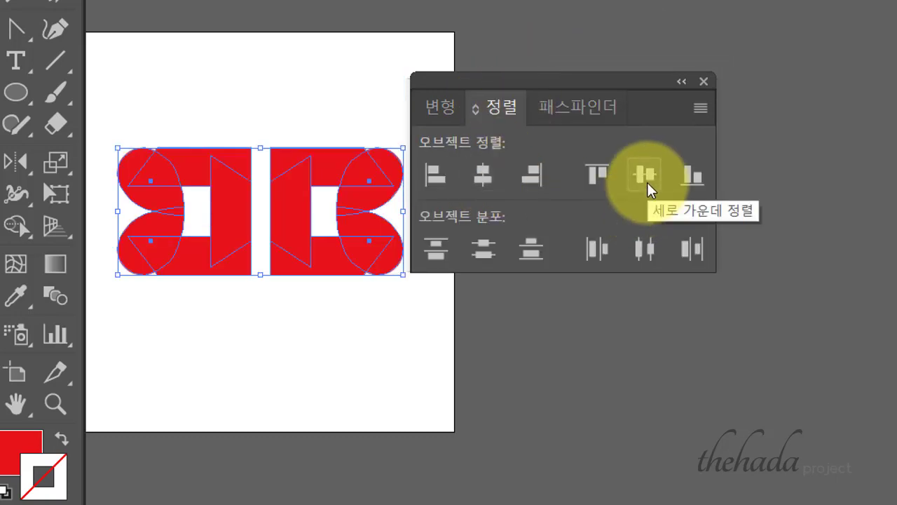
pyautogui.hotkey('ctrl', 'z')
pyautogui.click(816, 336)
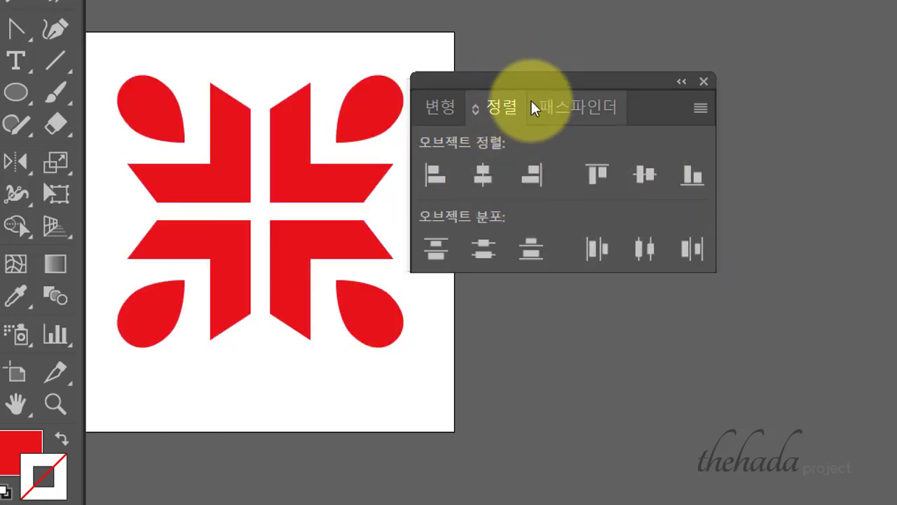
# Scale the whole ornament down to roughly the reference ornament's size and place it on the empty canvas beside the reference sheet.
pyautogui.moveTo(561, 89); pyautogui.dragTo(737, 109)
pyautogui.moveTo(513, 110); pyautogui.dragTo(807, 65)
pyautogui.moveTo(631, 100); pyautogui.dragTo(896, 129)
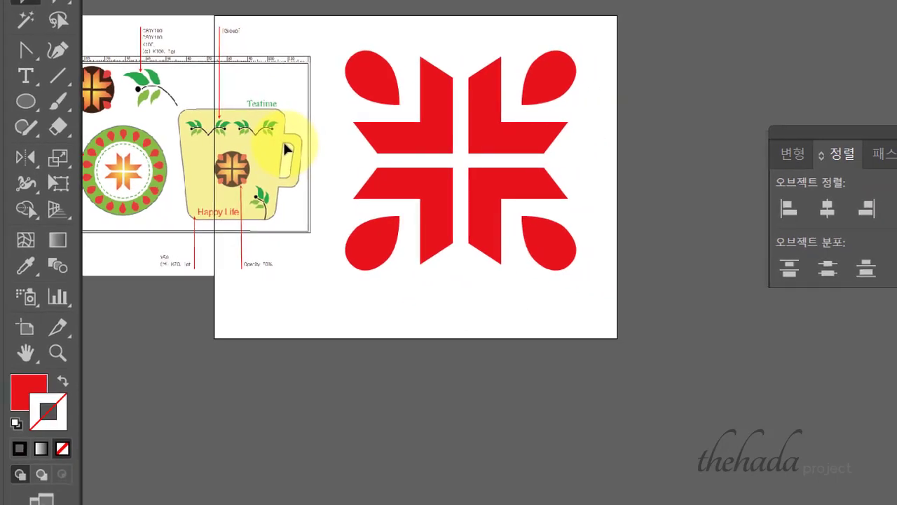
pyautogui.hotkey('ctrl', '+')
pyautogui.hotkey('ctrl', '+')
pyautogui.hotkey('ctrl', '+')
pyautogui.moveTo(283, 143); pyautogui.dragTo(599, 328)
pyautogui.hotkey('ctrl', '-')
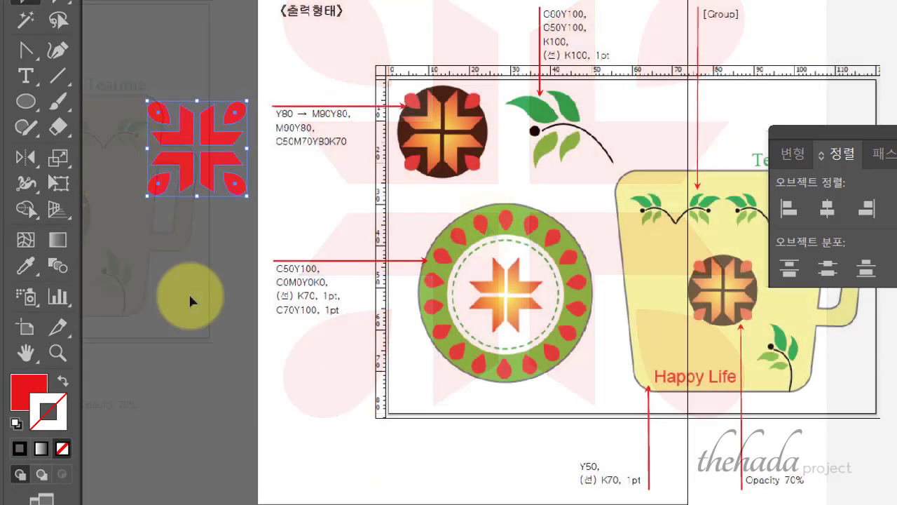
pyautogui.click(190, 295)
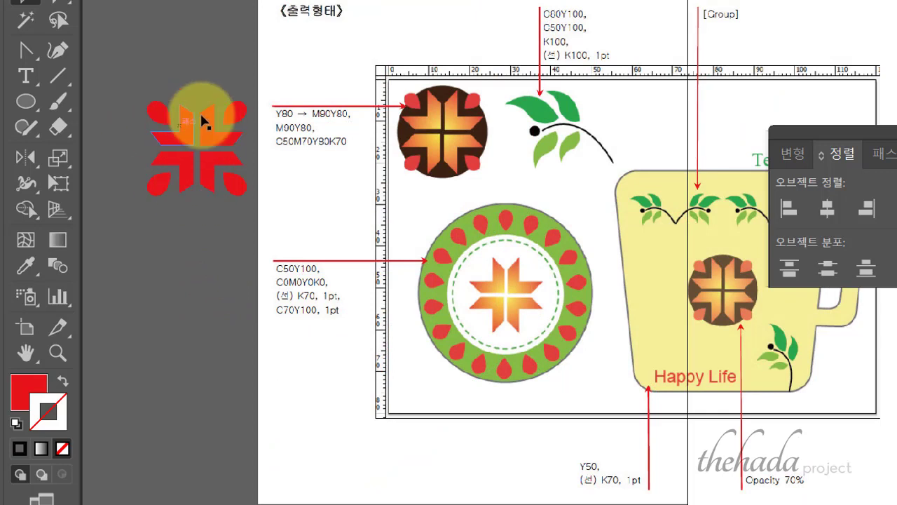
pyautogui.click(253, 239)
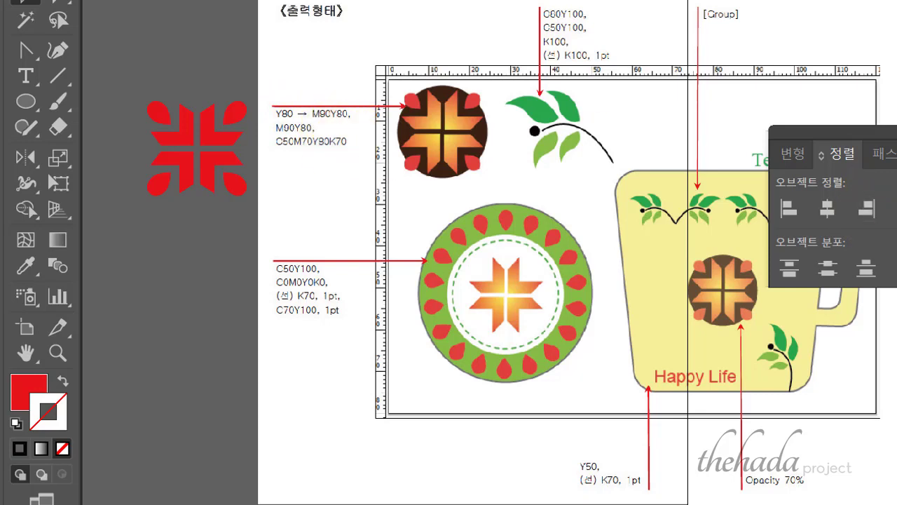
# Apply a radial gradient to the fill of the whole ornament and set its stroke to none.
pyautogui.moveTo(686, 146); pyautogui.dragTo(408, 86)
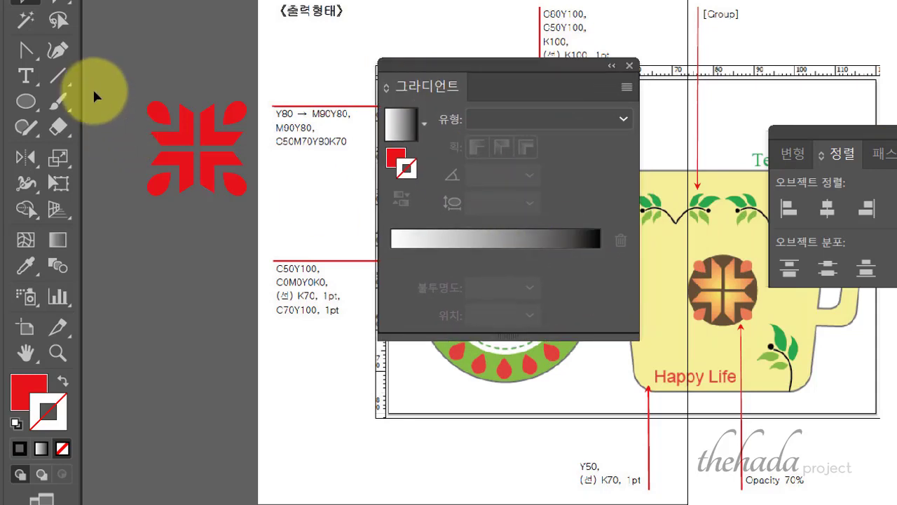
pyautogui.click(173, 134)
pyautogui.keyDown('shift'); pyautogui.click(204, 136); pyautogui.keyUp('shift')
pyautogui.moveTo(155, 68); pyautogui.dragTo(203, 167)
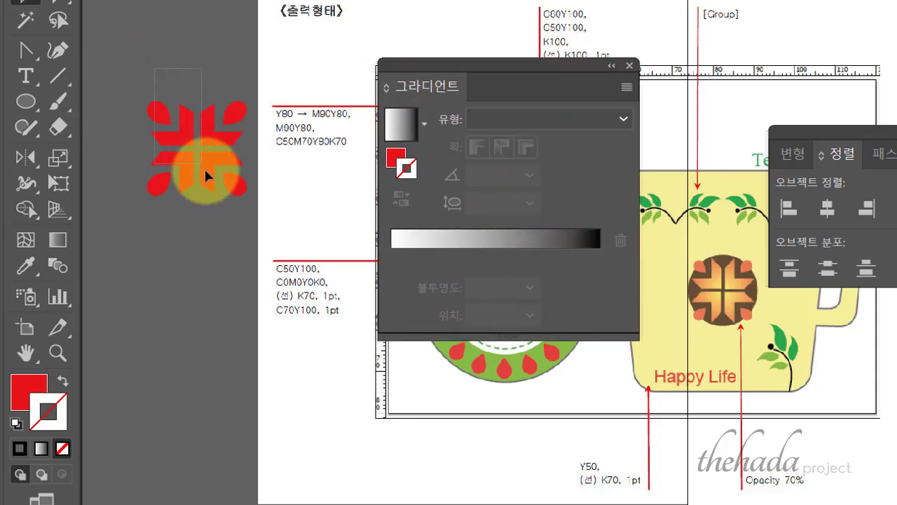
pyautogui.moveTo(218, 204); pyautogui.dragTo(219, 204)
pyautogui.click(549, 126)
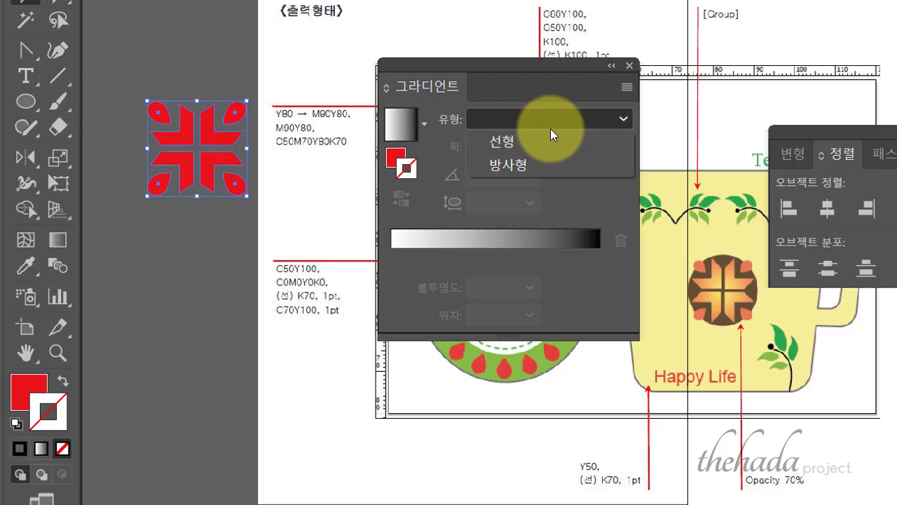
pyautogui.click(523, 166)
pyautogui.moveTo(517, 75); pyautogui.dragTo(649, 69)
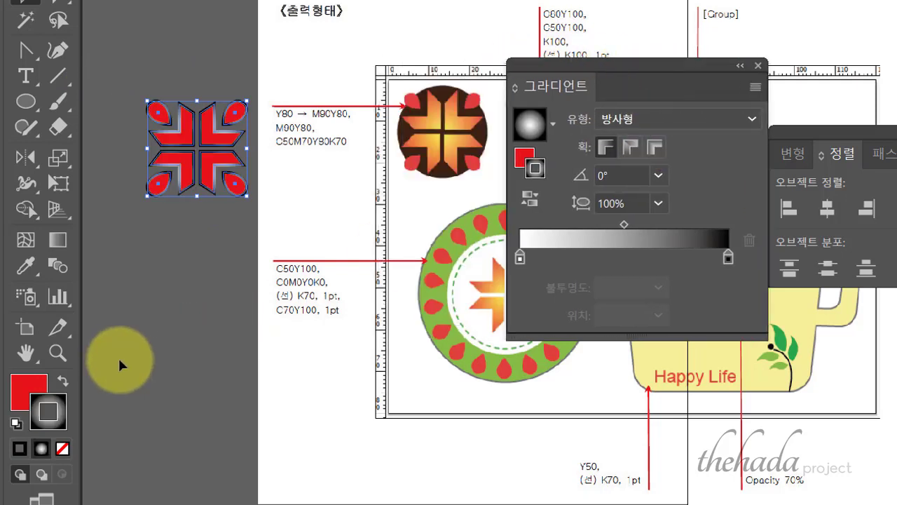
pyautogui.click(63, 380)
pyautogui.click(62, 447)
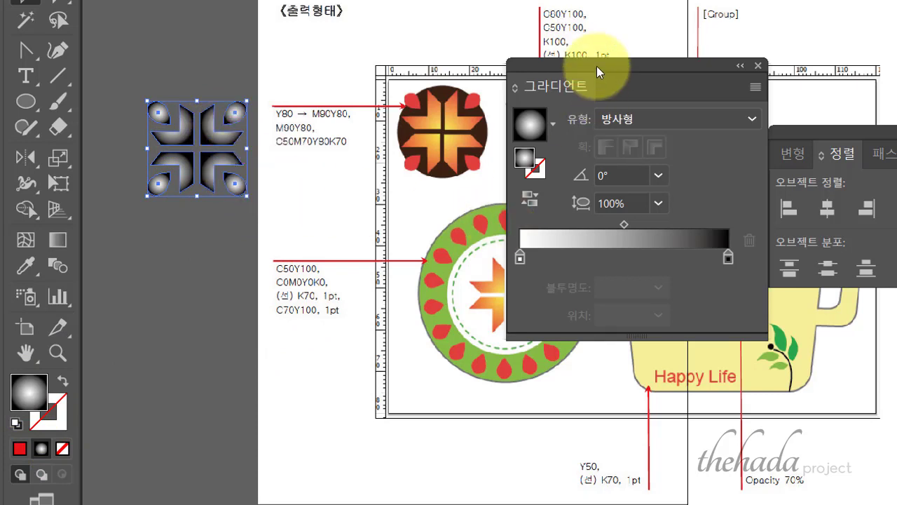
# Switch the gradient's starting colour stop to CMYK and set its yellow value to 80%.
pyautogui.moveTo(596, 66); pyautogui.dragTo(567, 58)
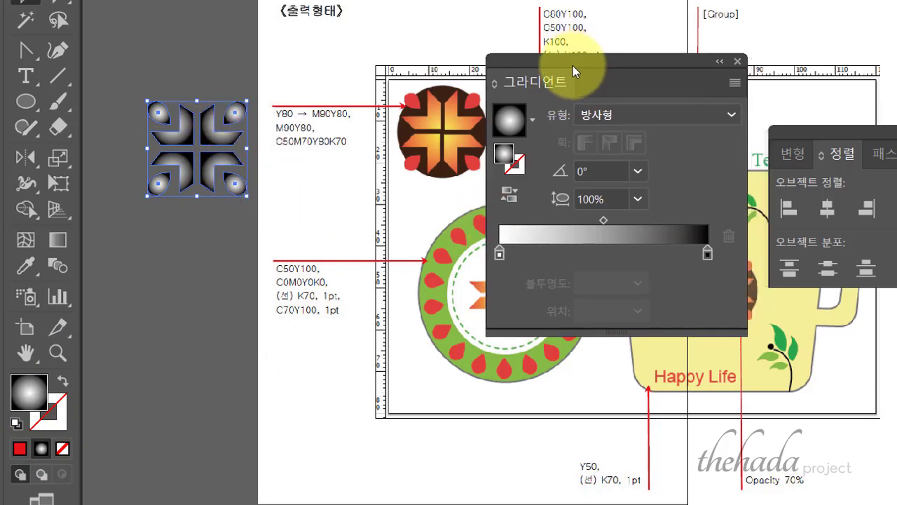
pyautogui.doubleClick(500, 253)
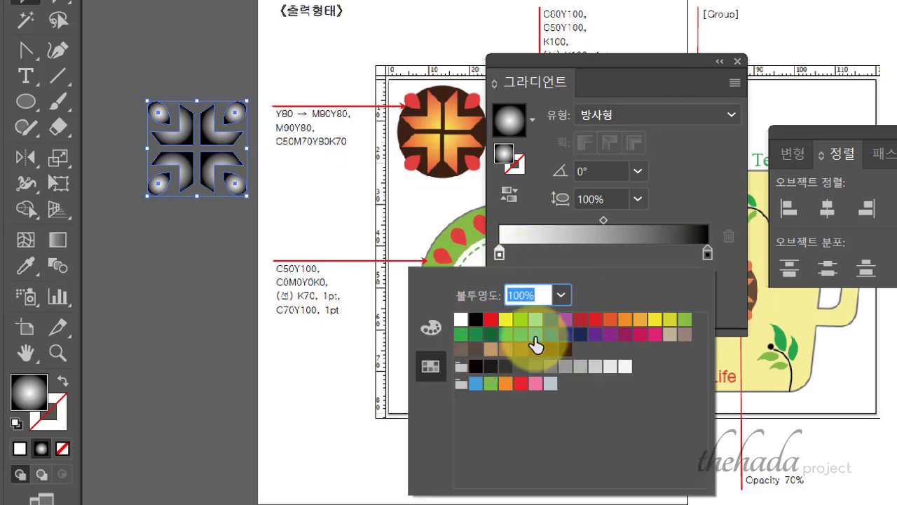
pyautogui.click(428, 331)
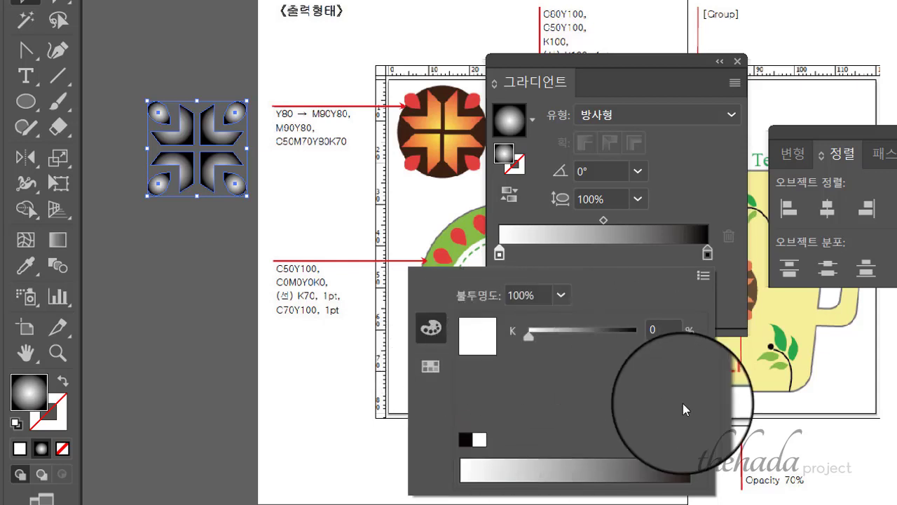
pyautogui.click(702, 275)
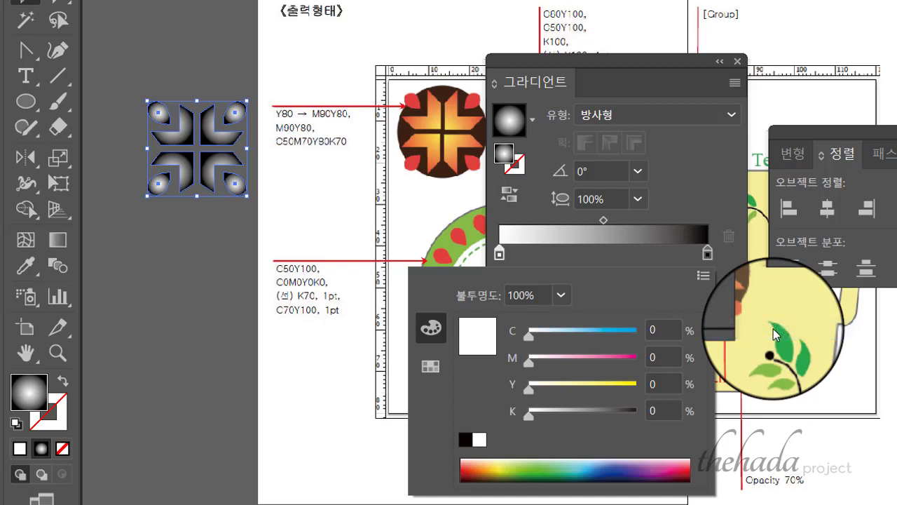
pyautogui.click(773, 329)
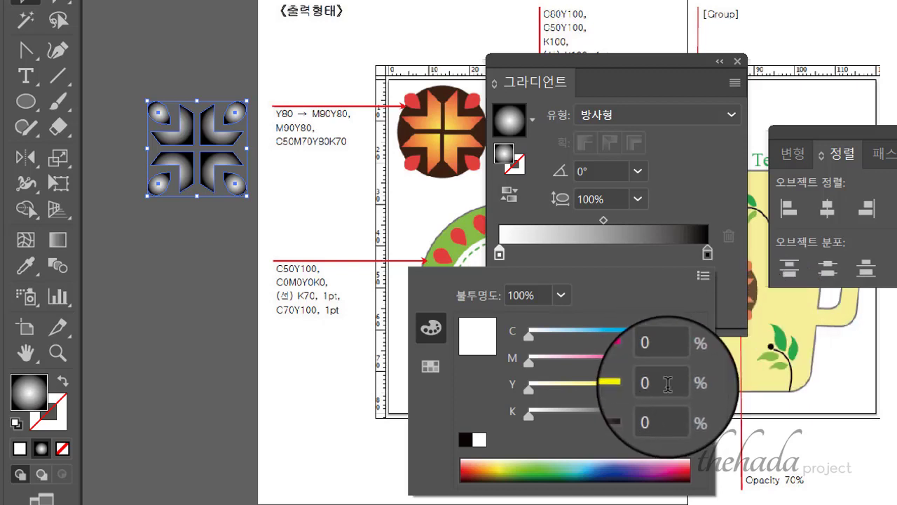
pyautogui.moveTo(666, 385); pyautogui.dragTo(629, 384)
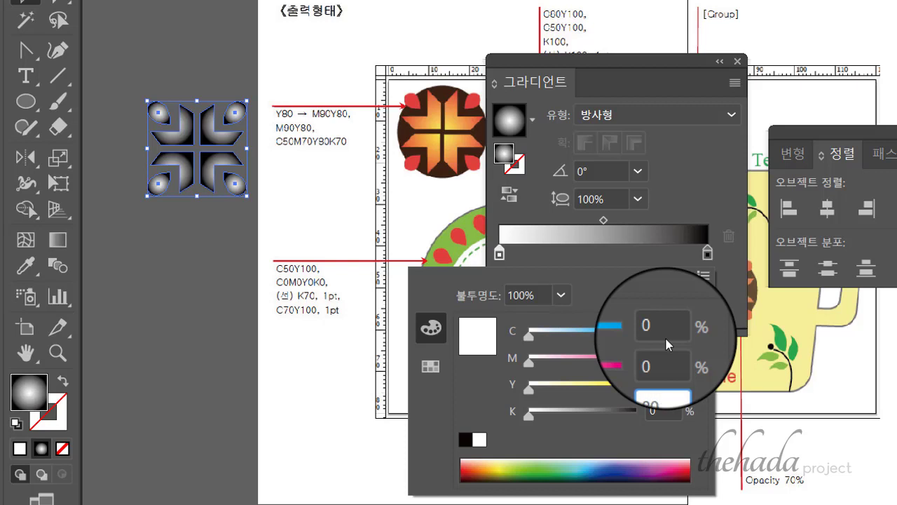
pyautogui.write('80')
pyautogui.press('Return')
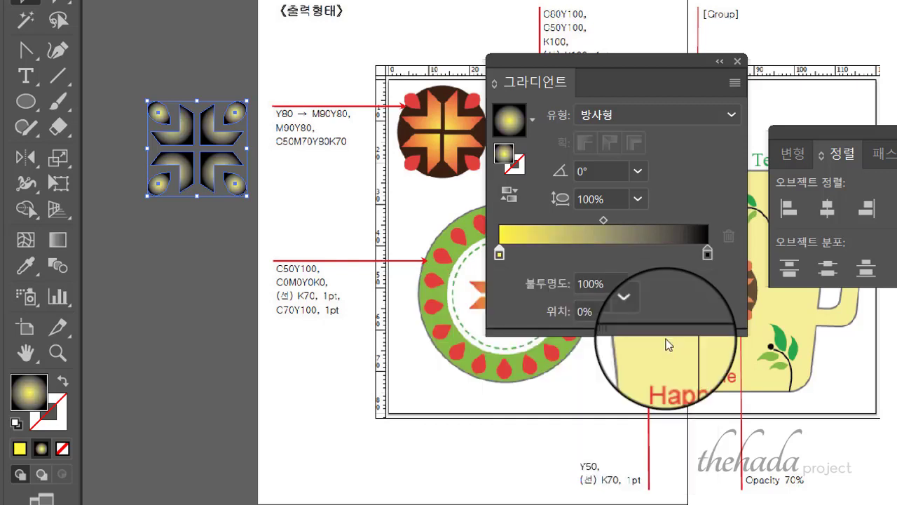
# Switch the gradient's end colour stop to CMYK and set it to M 90%, Y 80% and K 0%.
pyautogui.doubleClick(706, 257)
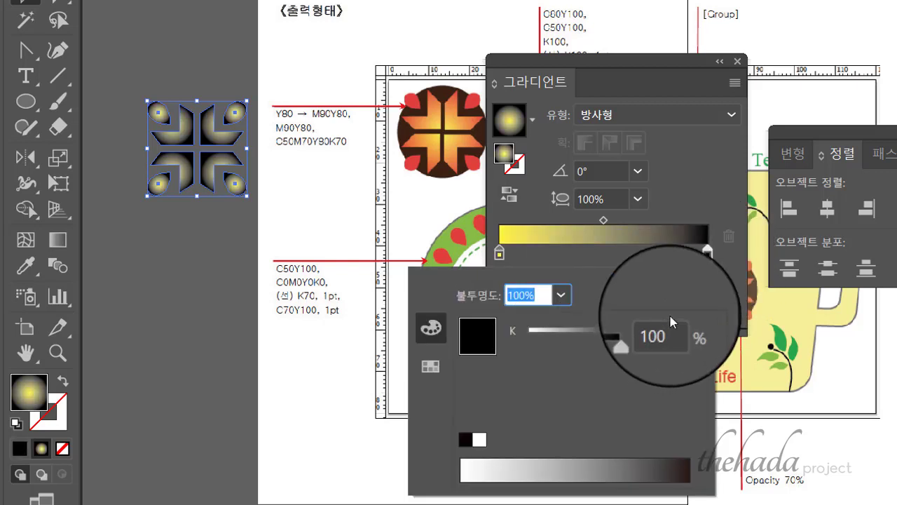
pyautogui.click(699, 275)
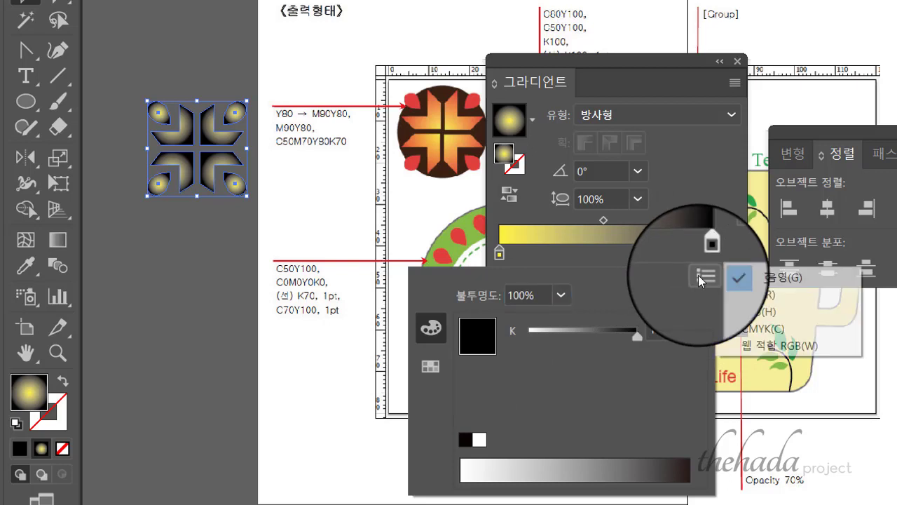
pyautogui.click(758, 328)
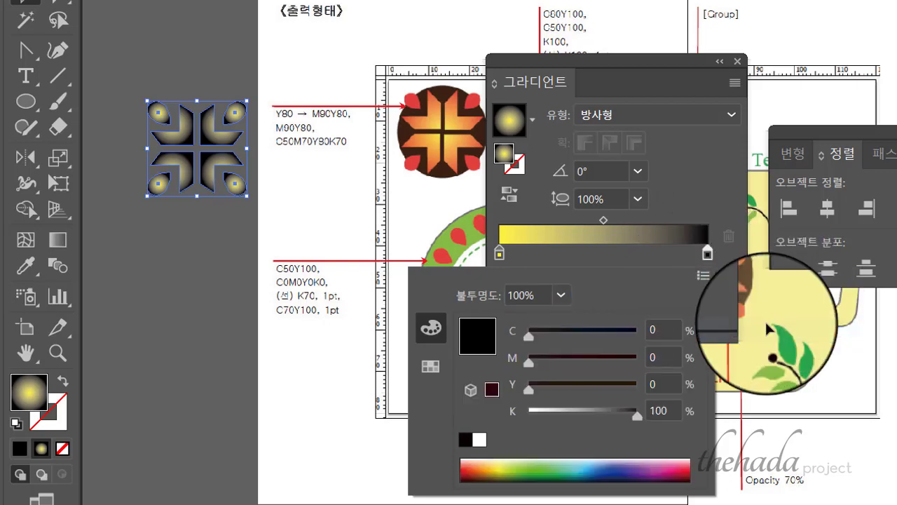
pyautogui.click(660, 358)
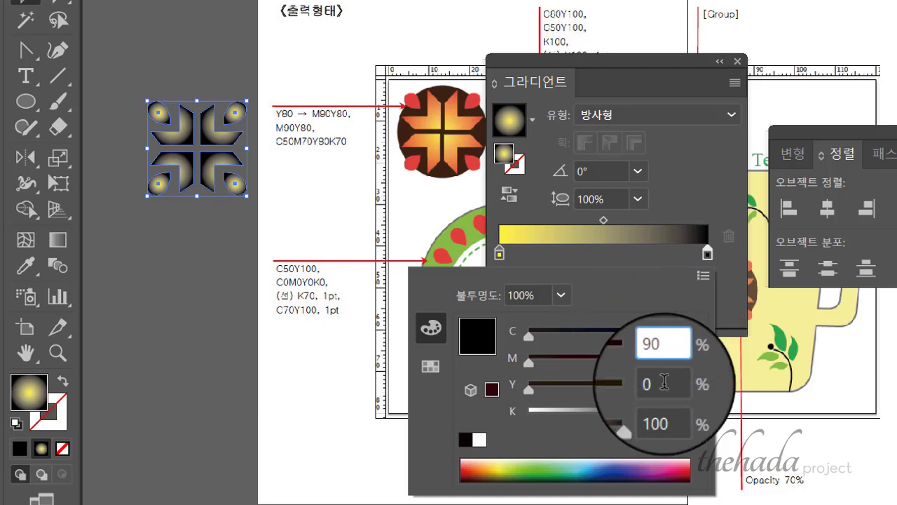
pyautogui.press('Tab')
pyautogui.write('80')
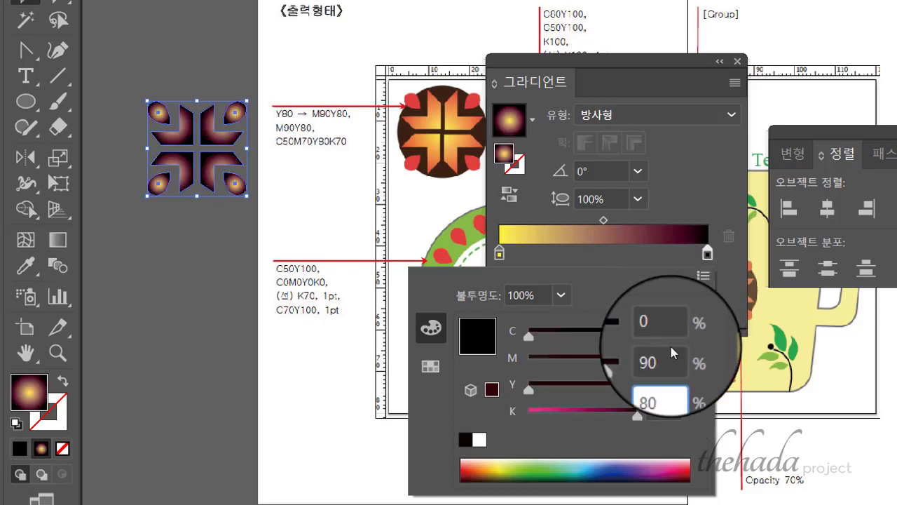
pyautogui.press('Tab')
pyautogui.write('0')
pyautogui.press('Return')
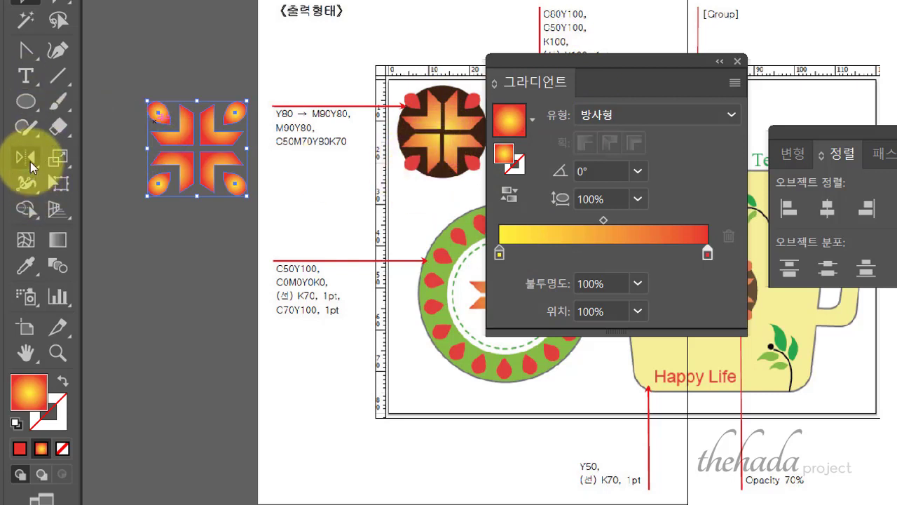
# Spread one radial gradient across the ornament with the Gradient tool, from its centre to the upper-right teardrop, and deselect it.
pyautogui.click(59, 242)
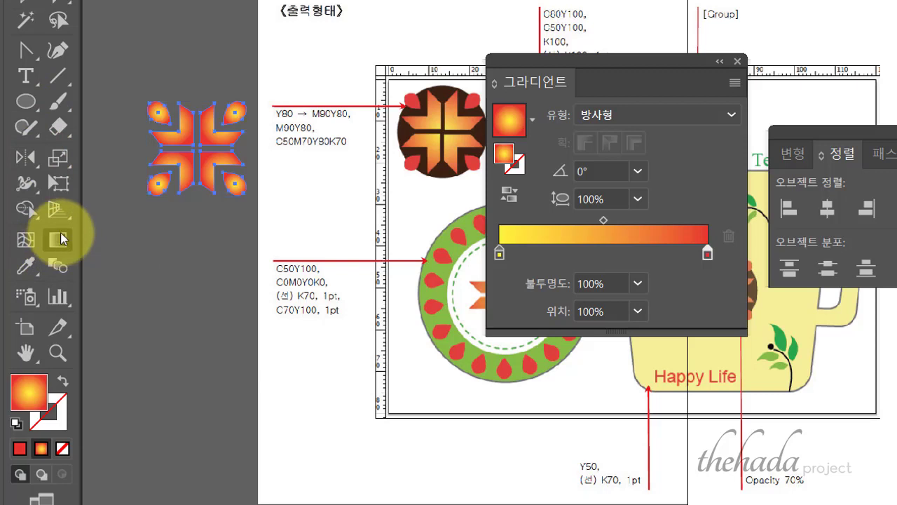
pyautogui.moveTo(198, 147); pyautogui.dragTo(237, 118)
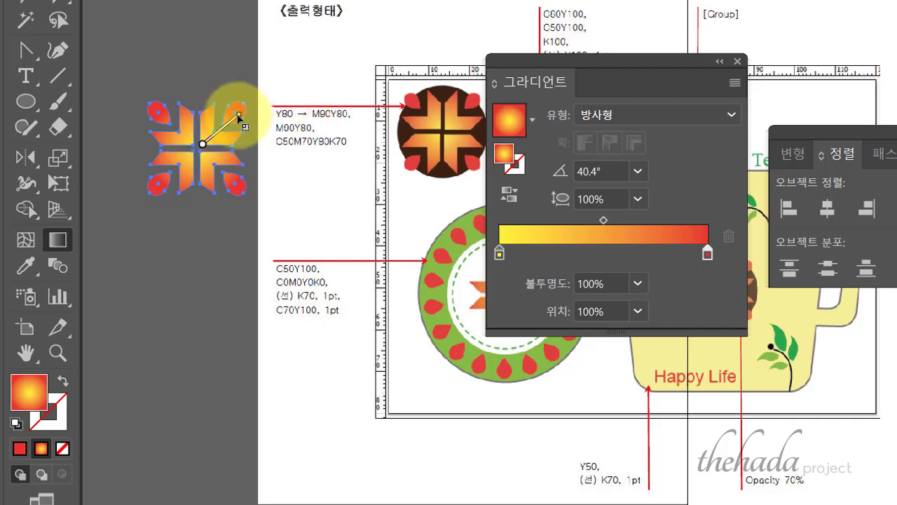
pyautogui.moveTo(236, 118); pyautogui.dragTo(238, 117)
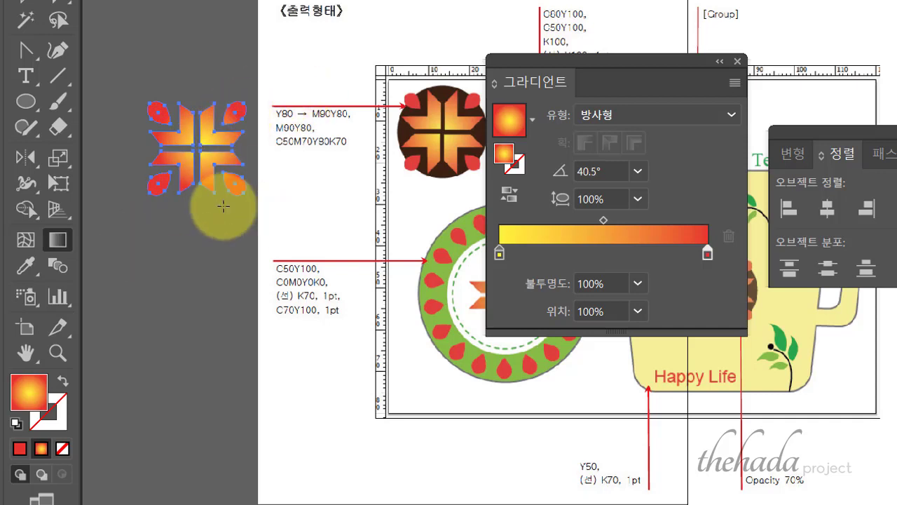
pyautogui.click(26, 3)
pyautogui.click(234, 58)
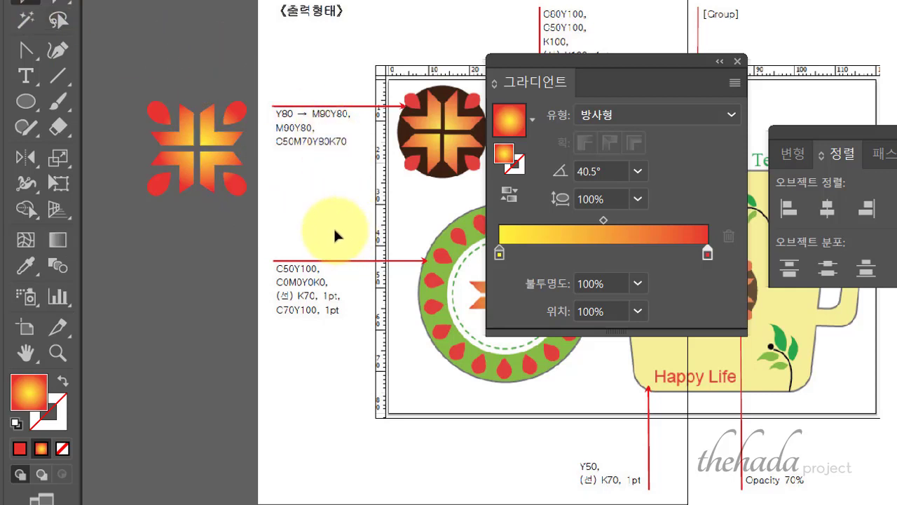
# Ungroup the ornament's upper half, and ungroup its two resulting quarter groups as well.
pyautogui.click(238, 119)
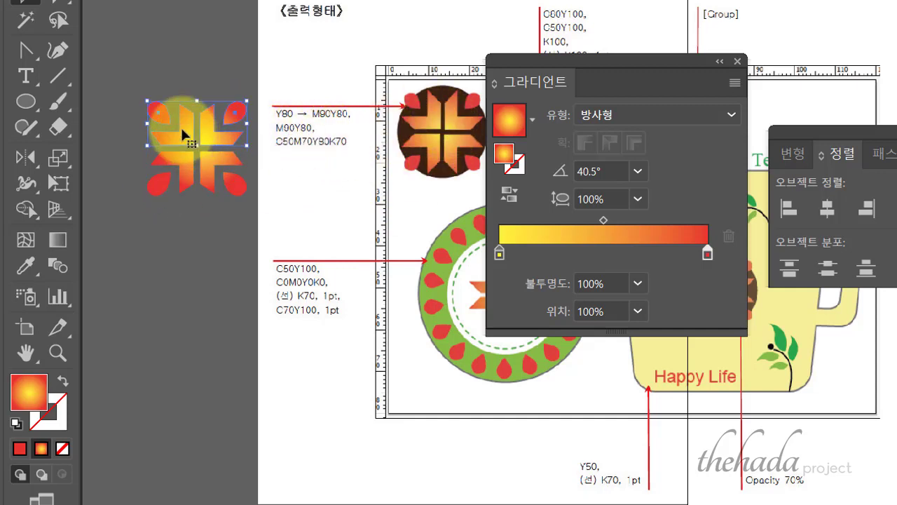
pyautogui.moveTo(180, 125)
pyautogui.mouseDown()
pyautogui.moveTo(195, 151)
pyautogui.moveTo(192, 94)
pyautogui.moveTo(190, 140)
pyautogui.moveTo(183, 125)
pyautogui.mouseUp()
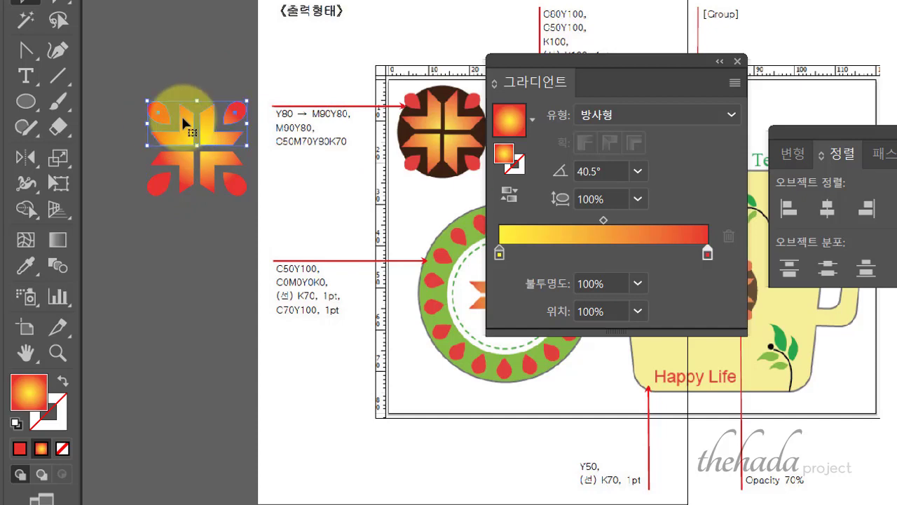
pyautogui.rightClick(184, 119)
pyautogui.click(241, 224)
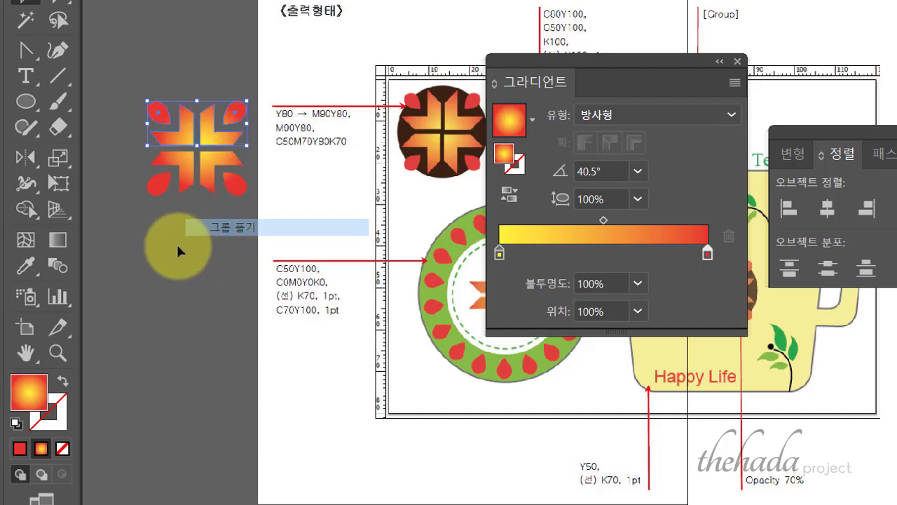
pyautogui.click(190, 131)
pyautogui.keyDown('shift'); pyautogui.click(210, 133); pyautogui.keyUp('shift')
pyautogui.rightClick(211, 133)
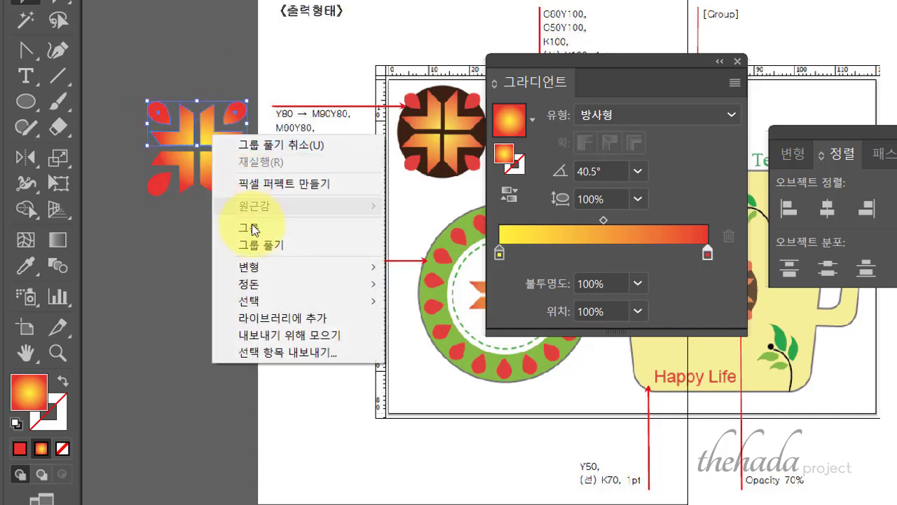
pyautogui.click(250, 245)
# Ungroup the ornament's lower half down to its separate shapes, including both quarter groups.
pyautogui.click(161, 175)
pyautogui.click(211, 165)
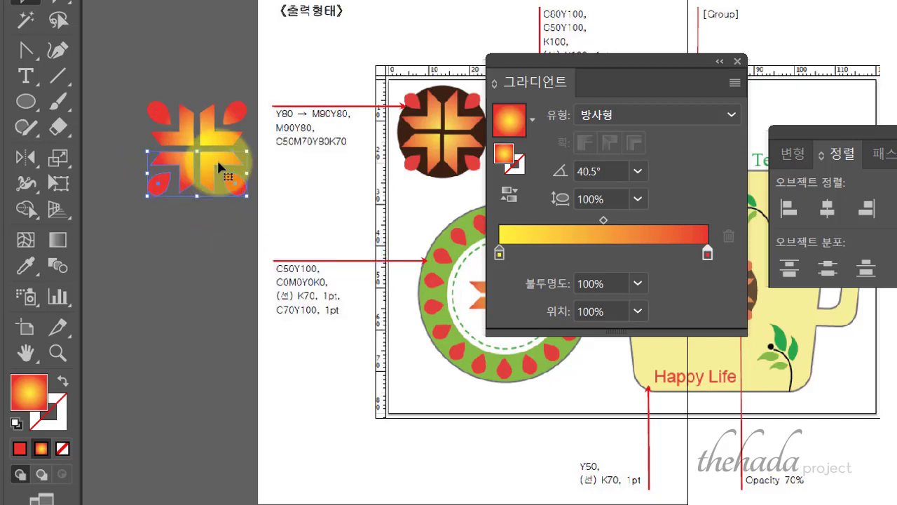
pyautogui.rightClick(218, 162)
pyautogui.click(250, 272)
pyautogui.click(190, 188)
pyautogui.click(188, 170)
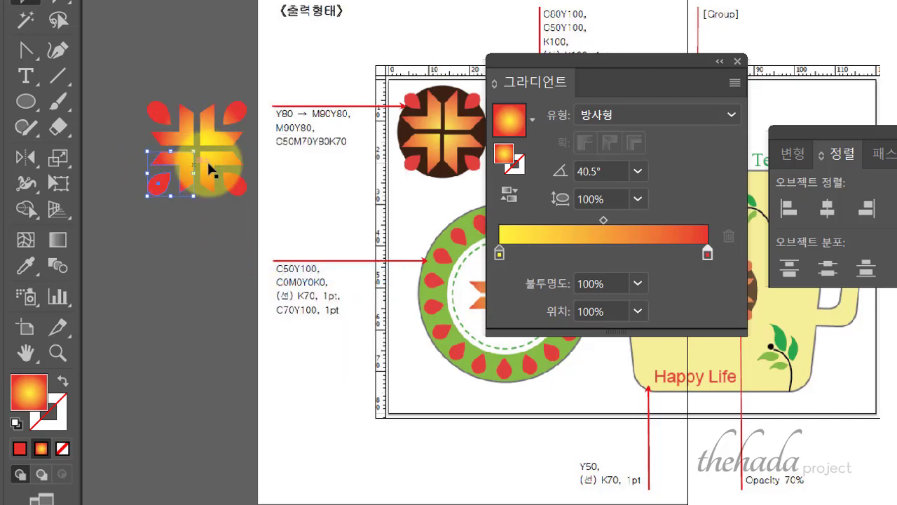
pyautogui.rightClick(210, 159)
pyautogui.click(234, 275)
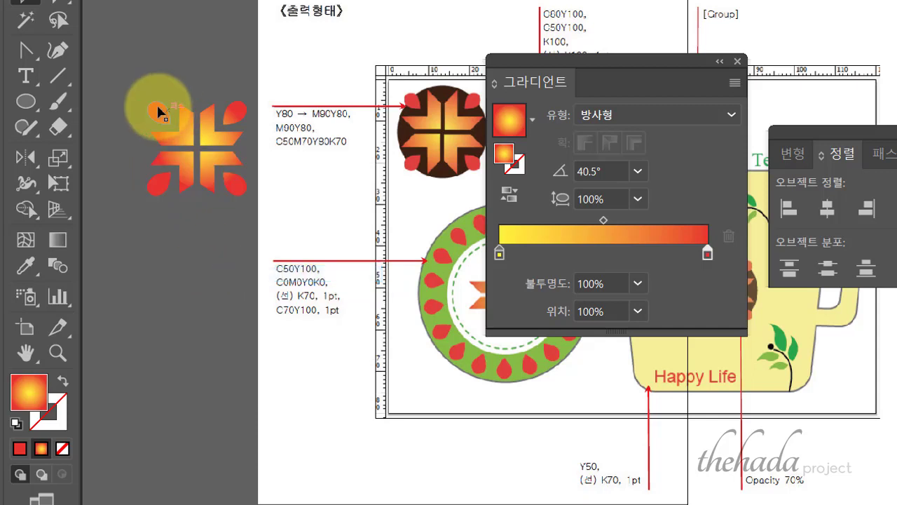
# Give the ornament's upper-left teardrop a solid M 90%, Y 80% fill and deselect it.
pyautogui.click(156, 105)
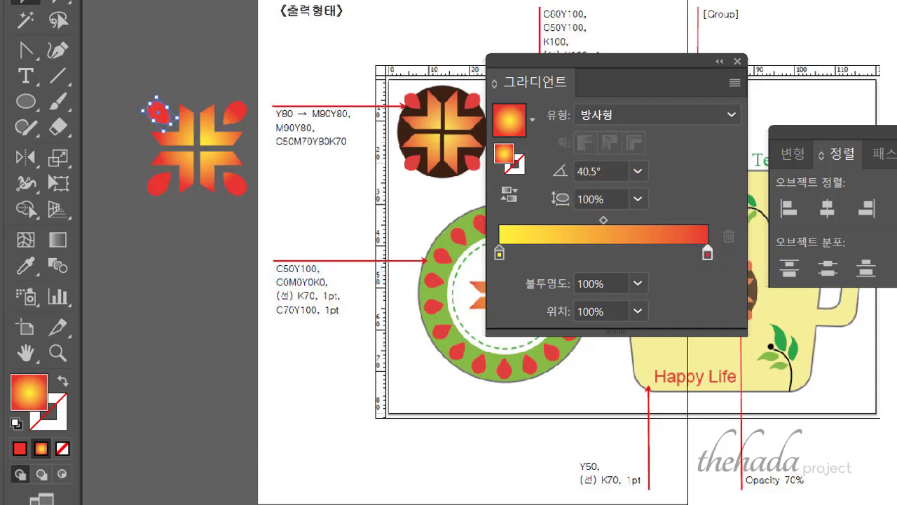
pyautogui.press('F6')
pyautogui.moveTo(496, 82); pyautogui.dragTo(311, 90)
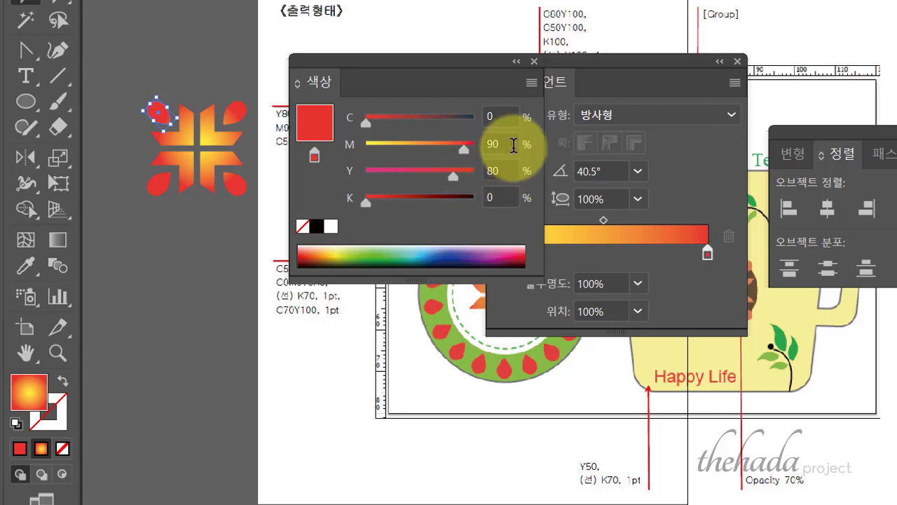
pyautogui.moveTo(512, 145); pyautogui.dragTo(475, 141)
pyautogui.click(501, 172)
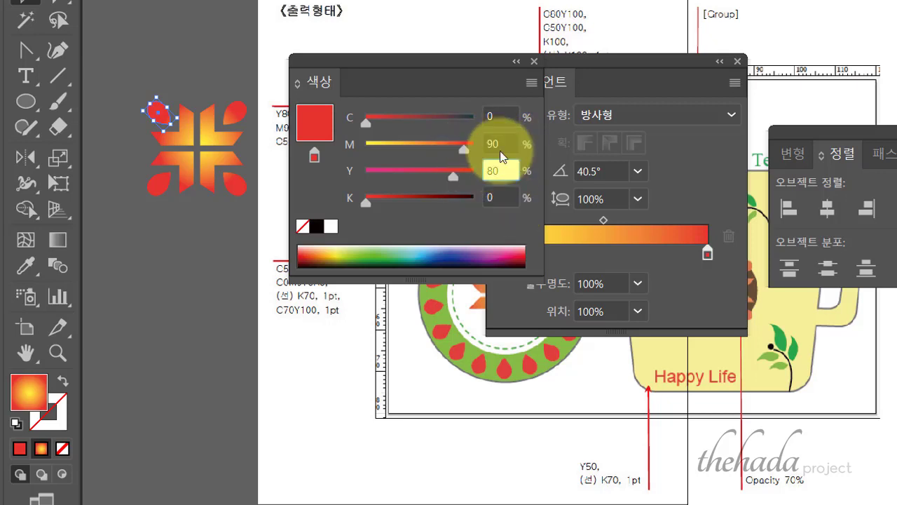
pyautogui.click(501, 141)
pyautogui.click(510, 171)
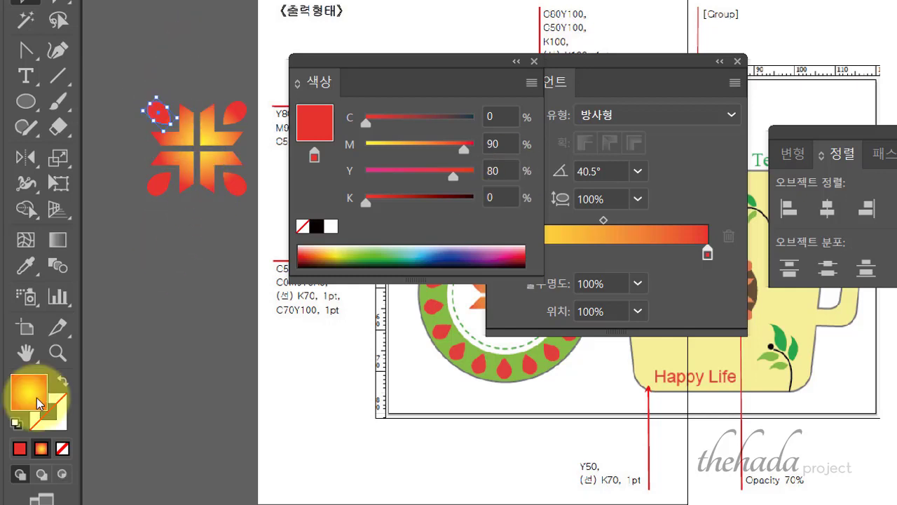
pyautogui.click(19, 448)
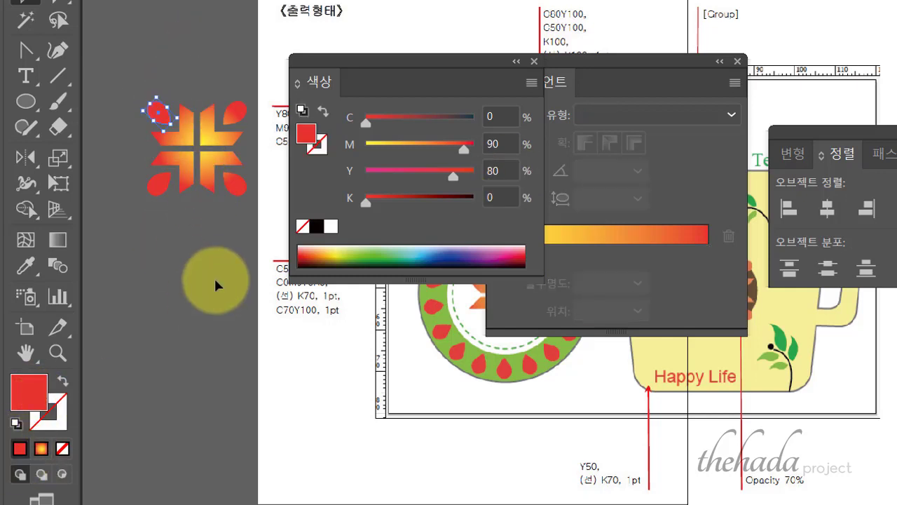
pyautogui.click(186, 351)
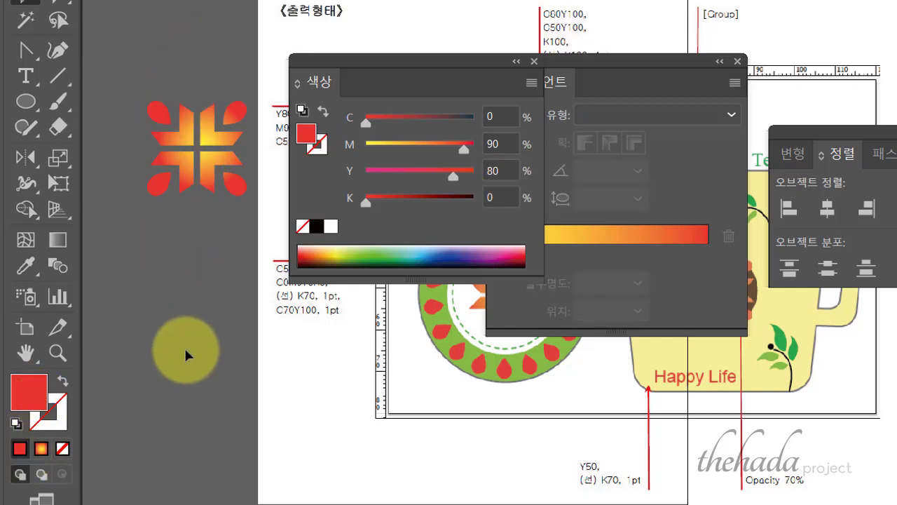
# Copy the upper-left teardrop's solid red fill to the other three teardrops with the Eyedropper tool.
pyautogui.keyDown('shift'); pyautogui.click(236, 119); pyautogui.keyUp('shift')
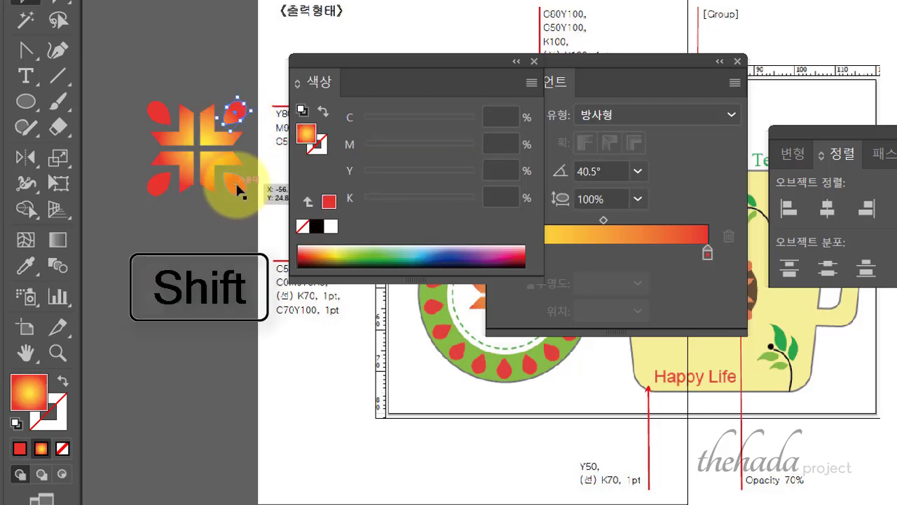
pyautogui.keyDown('shift'); pyautogui.click(238, 186); pyautogui.keyUp('shift')
pyautogui.keyDown('shift'); pyautogui.click(165, 195); pyautogui.keyUp('shift')
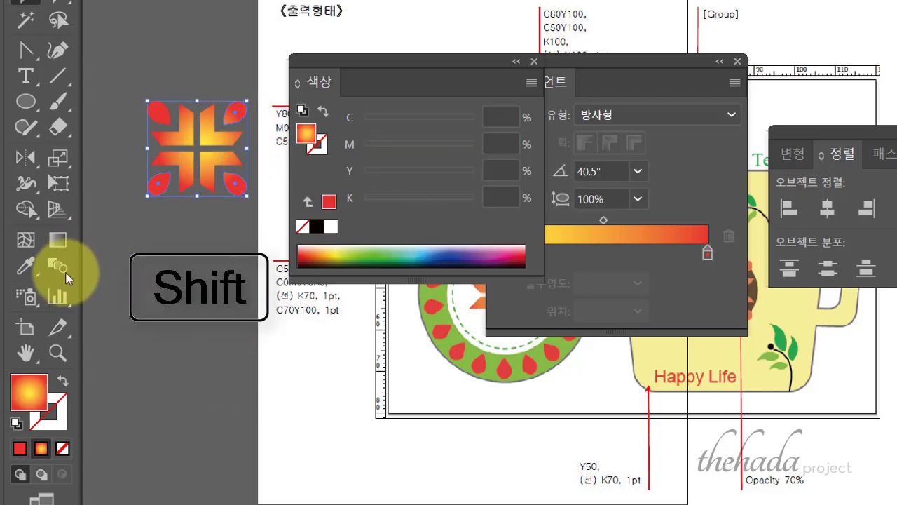
pyautogui.click(28, 266)
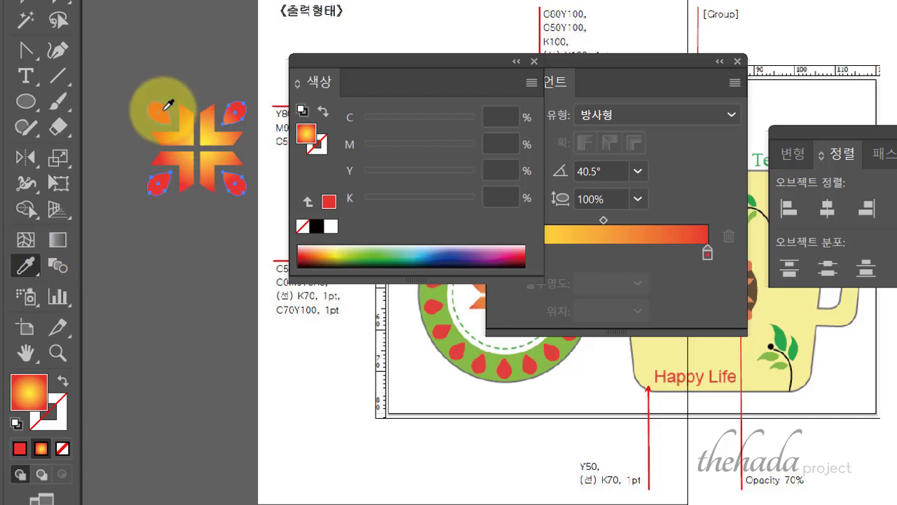
pyautogui.click(168, 105)
pyautogui.click(27, 2)
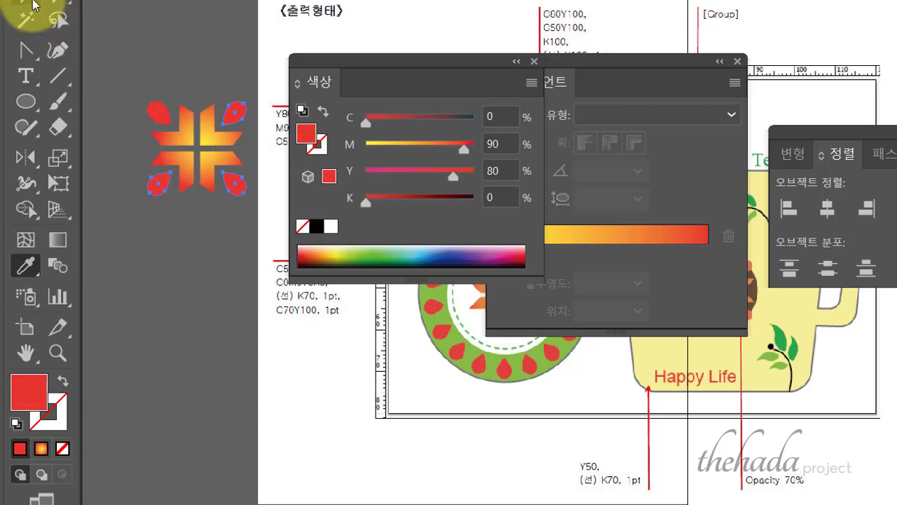
pyautogui.click(205, 363)
# Draw a circle outward from the ornament's centre, slightly larger than the whole ornament, with the Ellipse tool.
pyautogui.moveTo(468, 70); pyautogui.dragTo(888, 303)
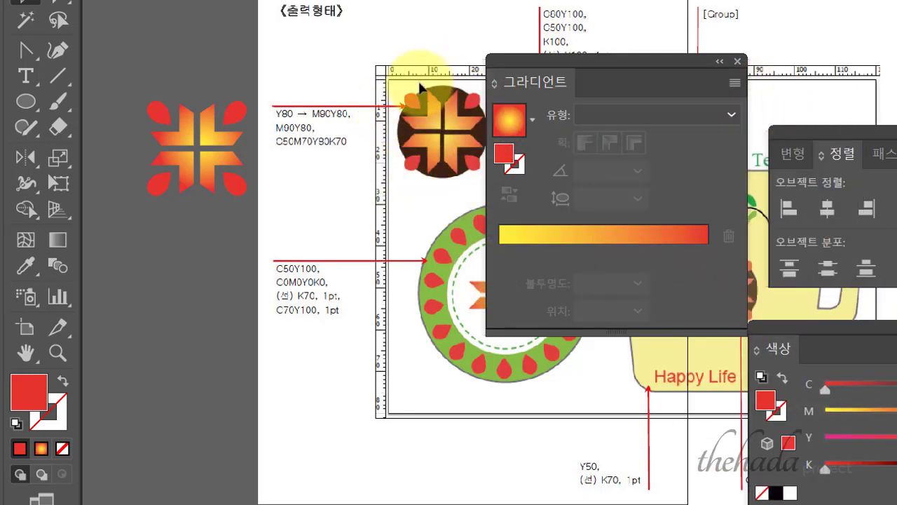
pyautogui.click(25, 101)
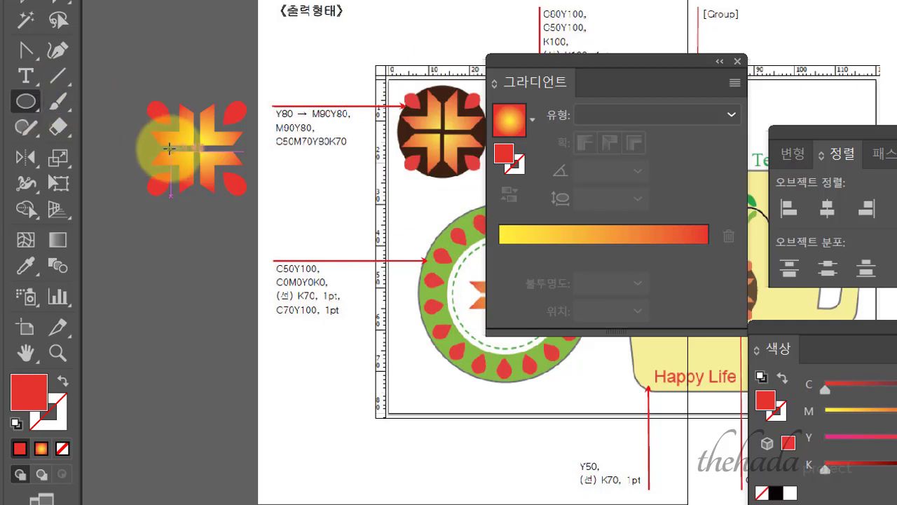
pyautogui.moveTo(169, 148); pyautogui.dragTo(194, 149)
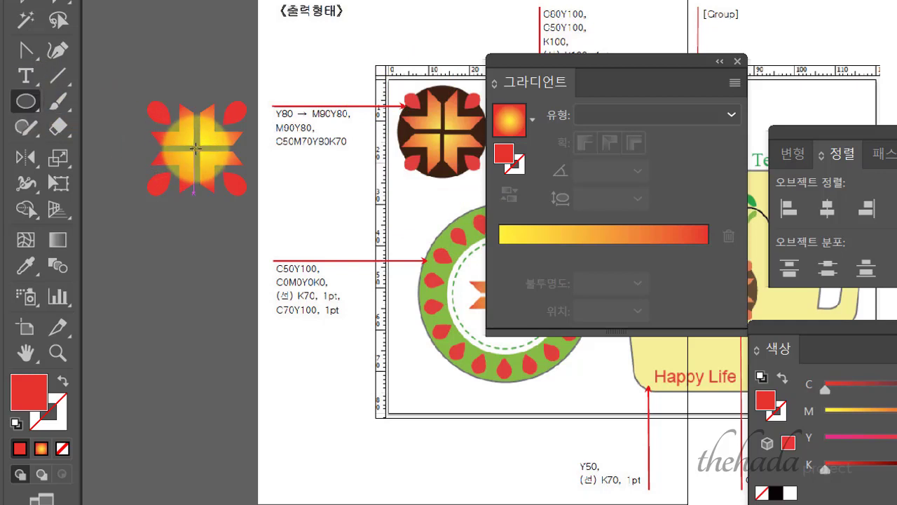
pyautogui.moveTo(195, 149); pyautogui.dragTo(155, 91)
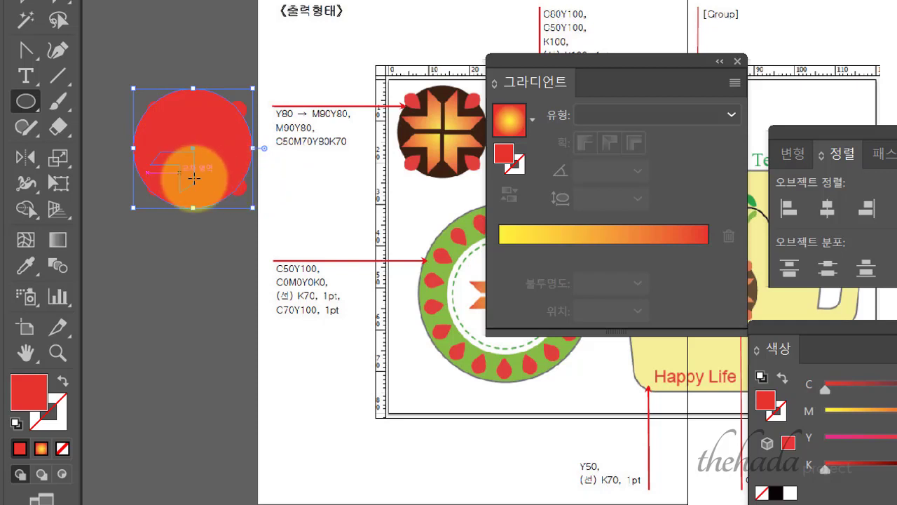
# Set the circle's fill colour to C 50%, M 70%, Y 80%, K 70%.
pyautogui.moveTo(831, 333); pyautogui.dragTo(476, 68)
pyautogui.click(592, 116)
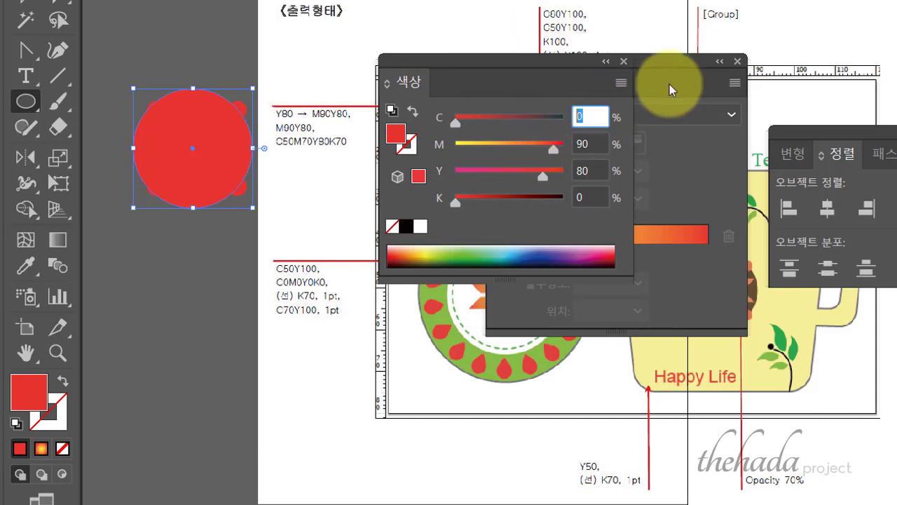
pyautogui.write('50')
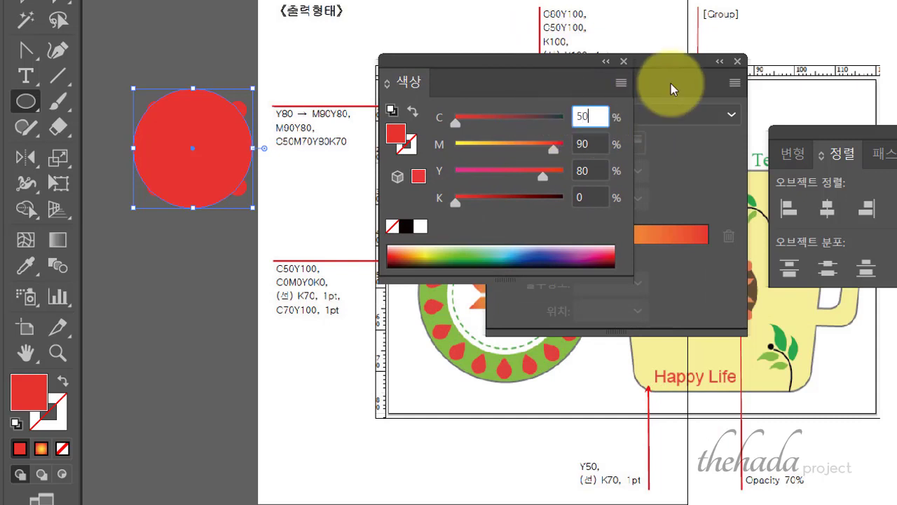
pyautogui.click(590, 139)
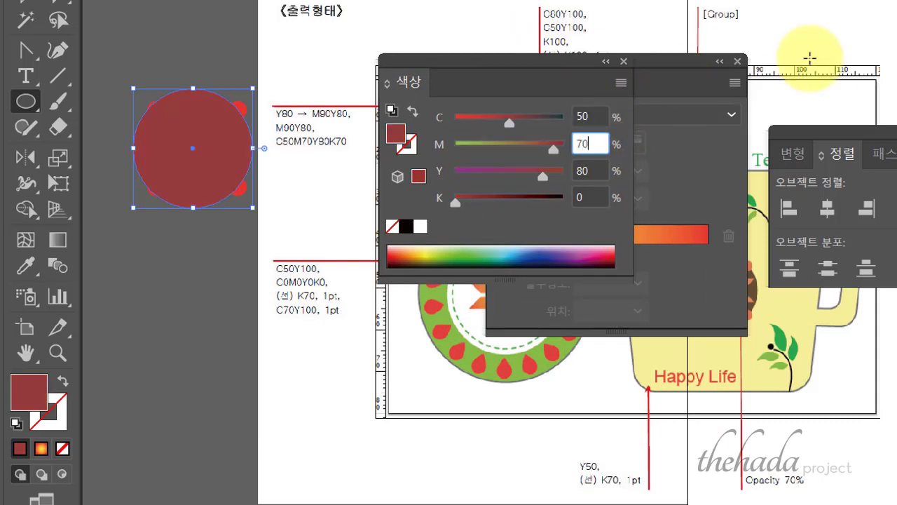
pyautogui.click(588, 197)
pyautogui.press('Return')
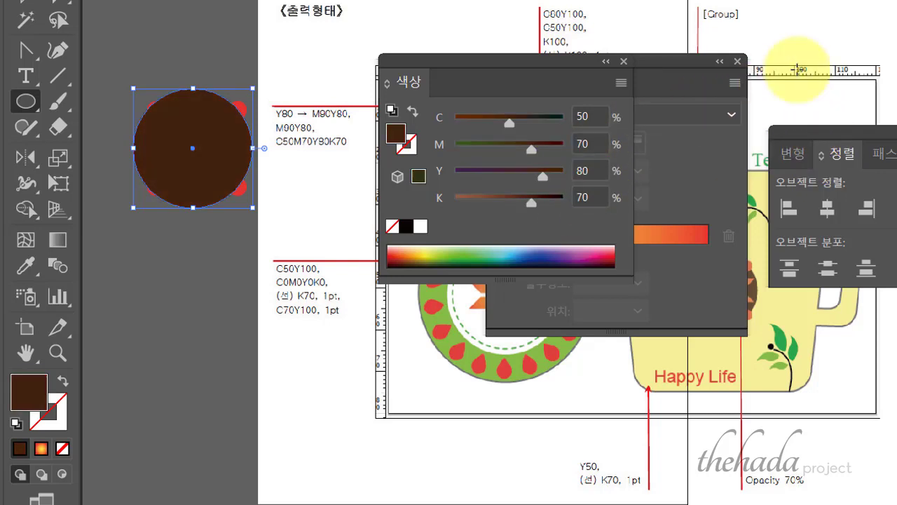
# Move the dark brown circle below the ornament and group all the ornament's shapes.
pyautogui.click(25, 4)
pyautogui.moveTo(192, 150); pyautogui.dragTo(183, 320)
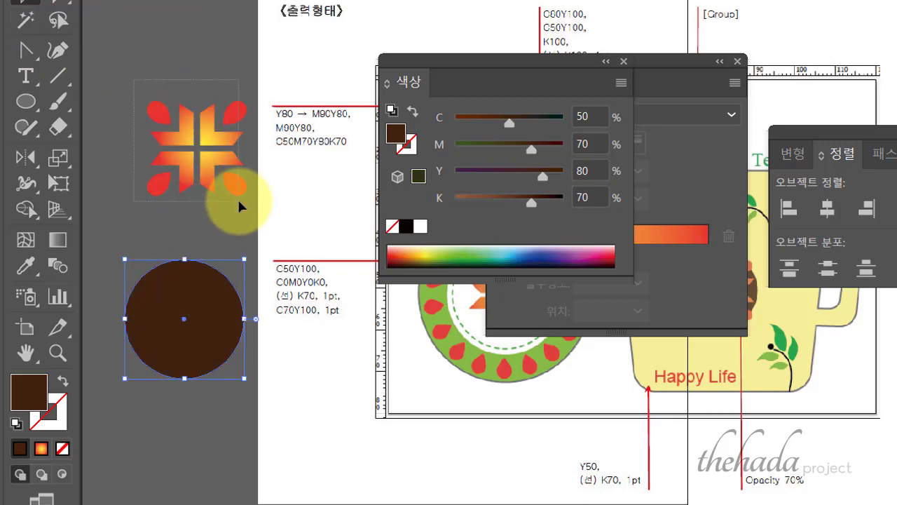
pyautogui.click(220, 176)
pyautogui.rightClick(215, 167)
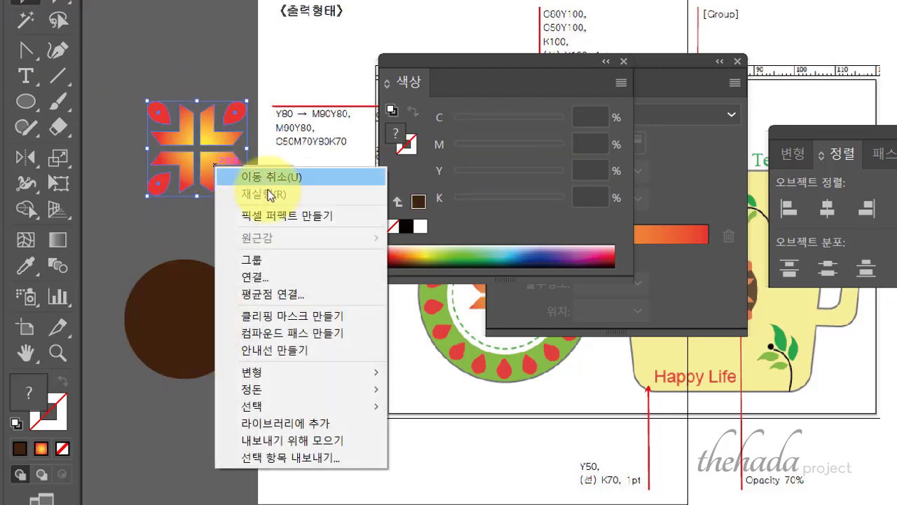
pyautogui.click(289, 257)
# Move the dark brown circle back over the ornament and send it to the back.
pyautogui.moveTo(196, 286); pyautogui.dragTo(196, 144)
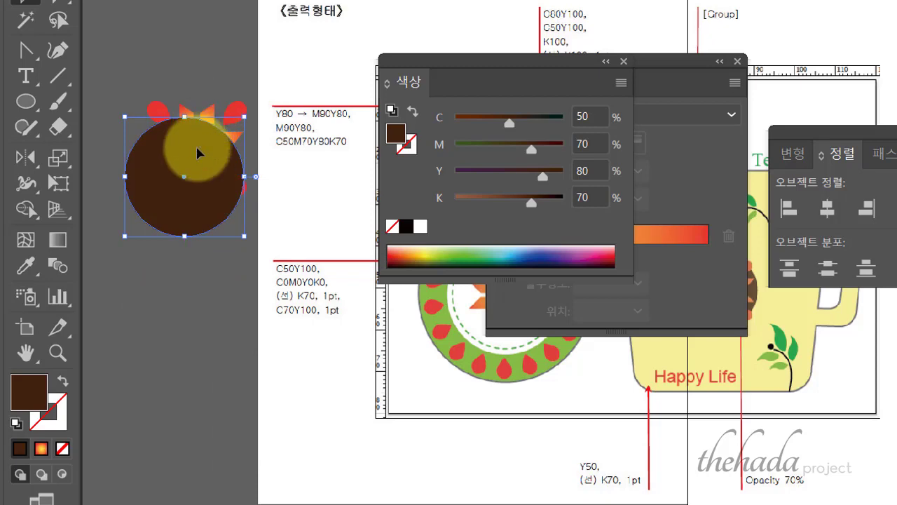
pyautogui.rightClick(192, 158)
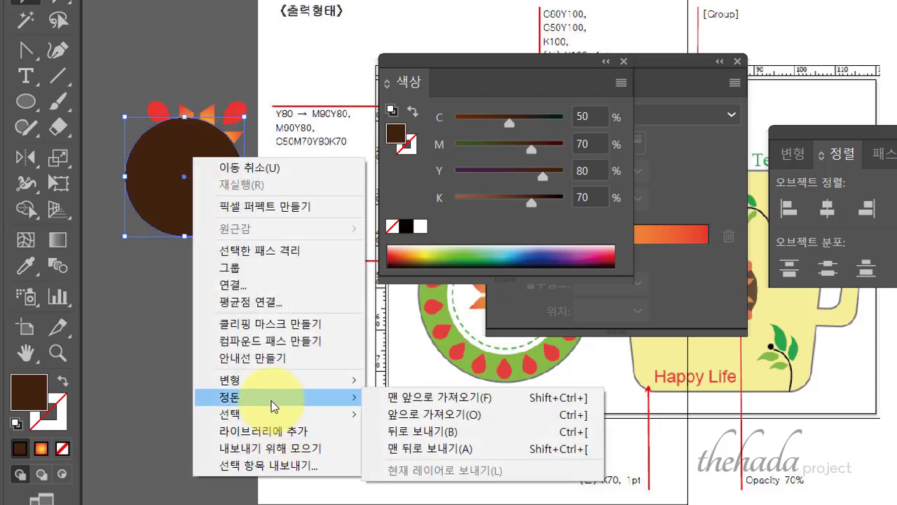
pyautogui.moveTo(350, 397)
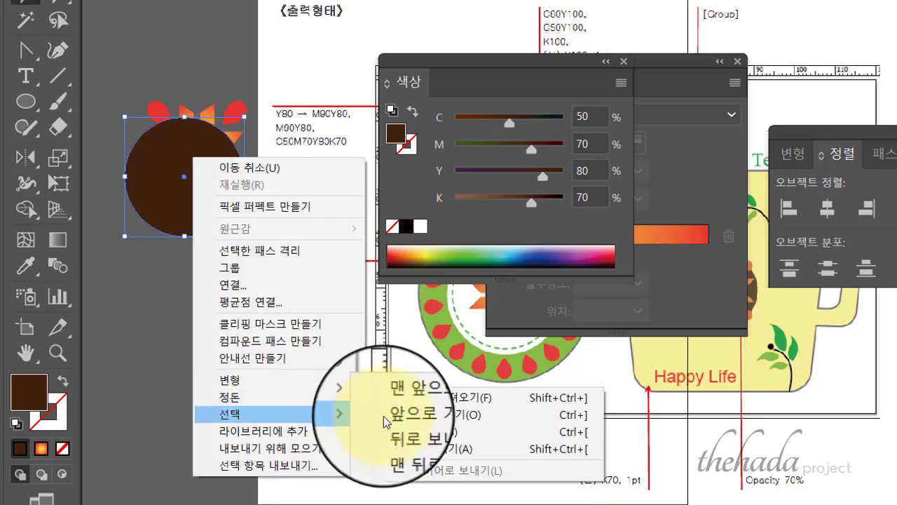
pyautogui.click(421, 449)
pyautogui.click(145, 304)
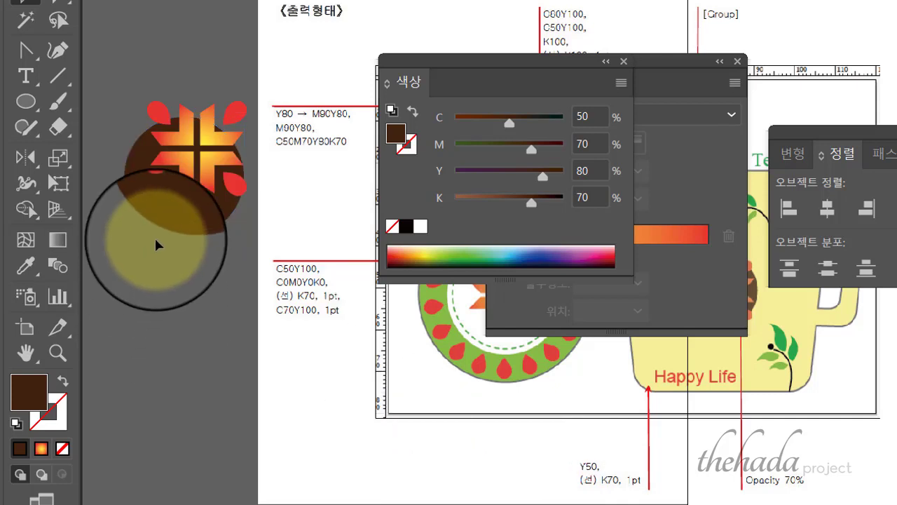
# Align the ornament group and the dark brown circle to each other's centres horizontally and vertically.
pyautogui.moveTo(146, 76); pyautogui.dragTo(219, 201)
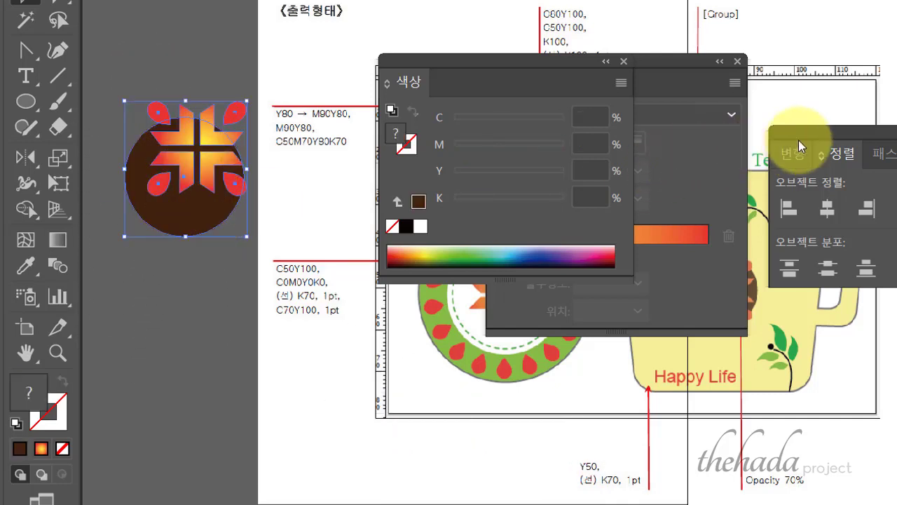
pyautogui.moveTo(773, 133); pyautogui.dragTo(321, 87)
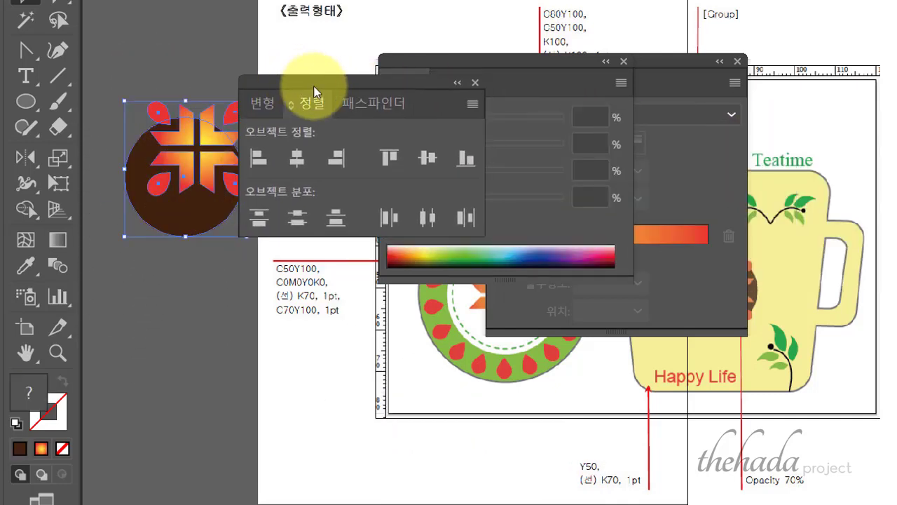
pyautogui.click(318, 164)
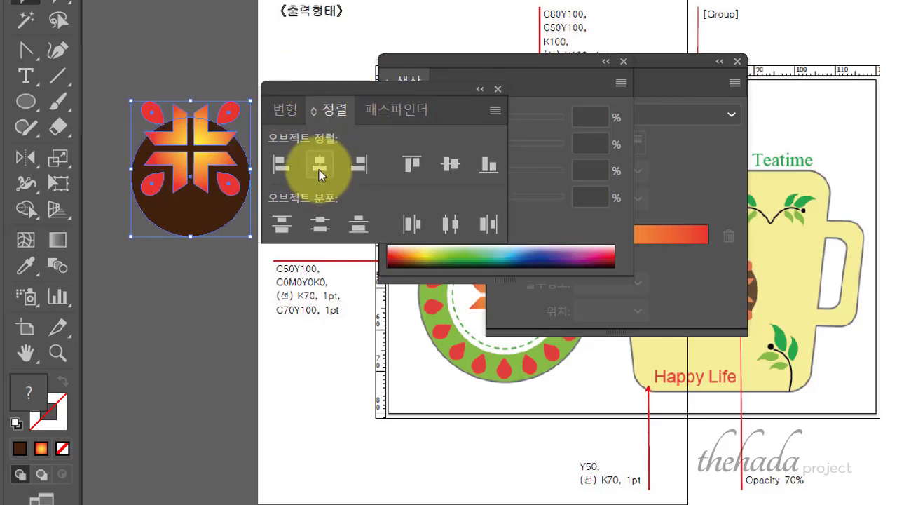
pyautogui.click(454, 165)
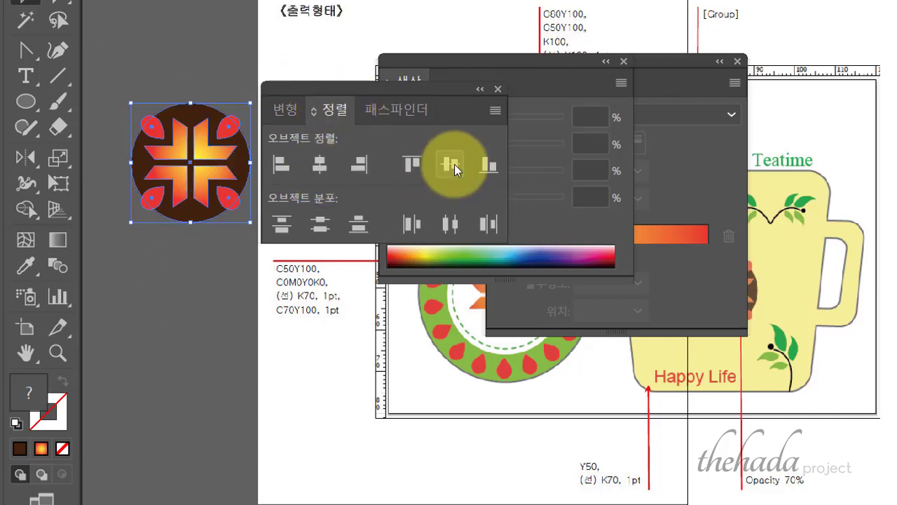
# Deselect the ornament and move the floating Align, Color and Gradient panels aside to uncover the reference artwork.
pyautogui.click(194, 316)
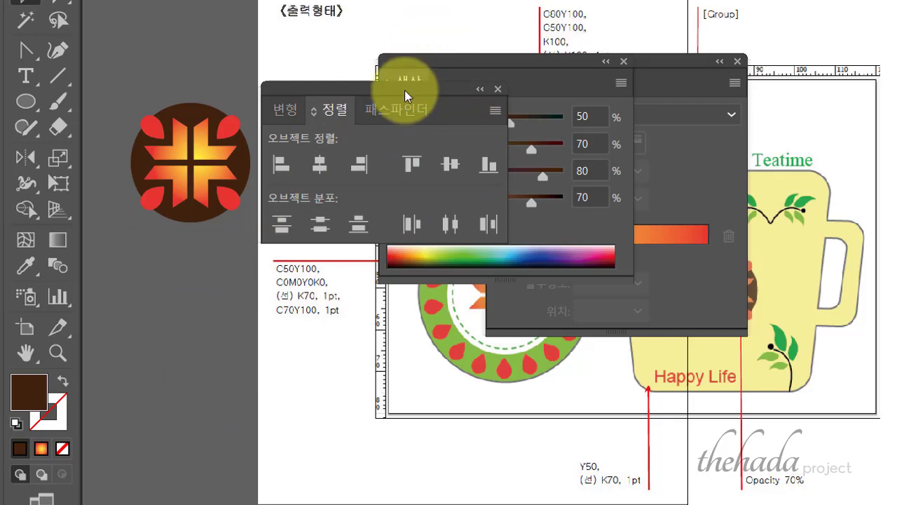
pyautogui.moveTo(405, 94); pyautogui.dragTo(894, 277)
pyautogui.moveTo(519, 75); pyautogui.dragTo(893, 179)
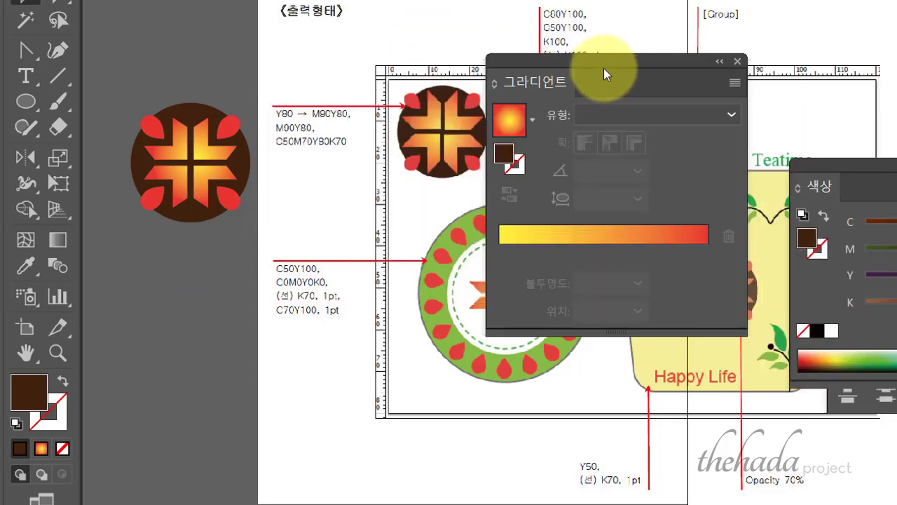
pyautogui.moveTo(604, 68); pyautogui.dragTo(894, 184)
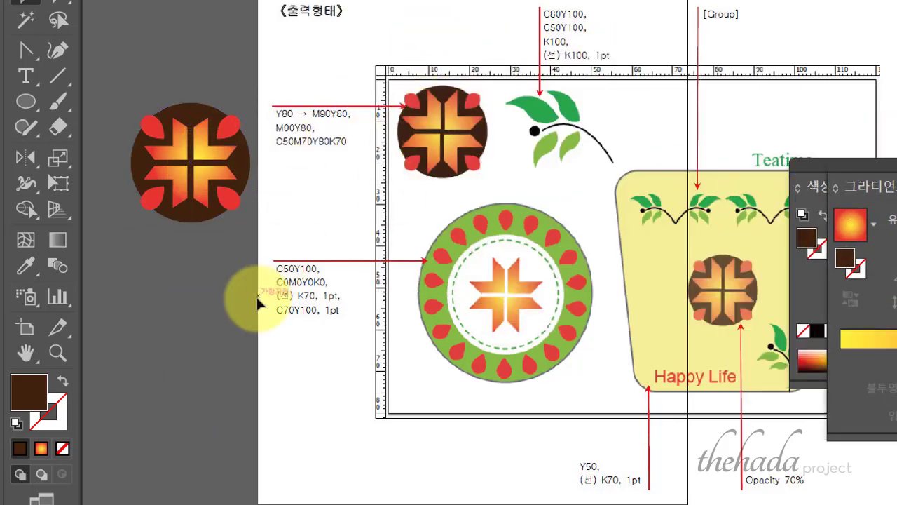
# Group the ornament together with its dark brown background circle and clear the selection.
pyautogui.moveTo(145, 84); pyautogui.dragTo(238, 229)
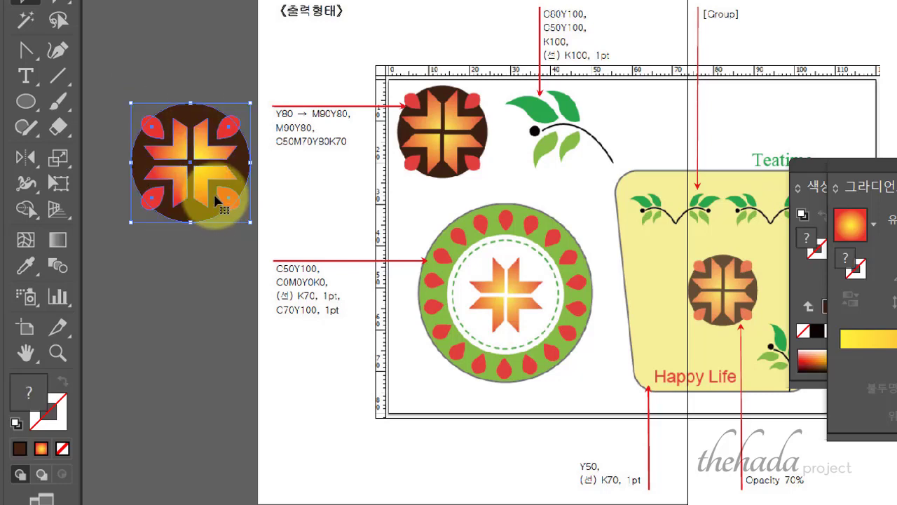
pyautogui.rightClick(217, 212)
pyautogui.click(230, 276)
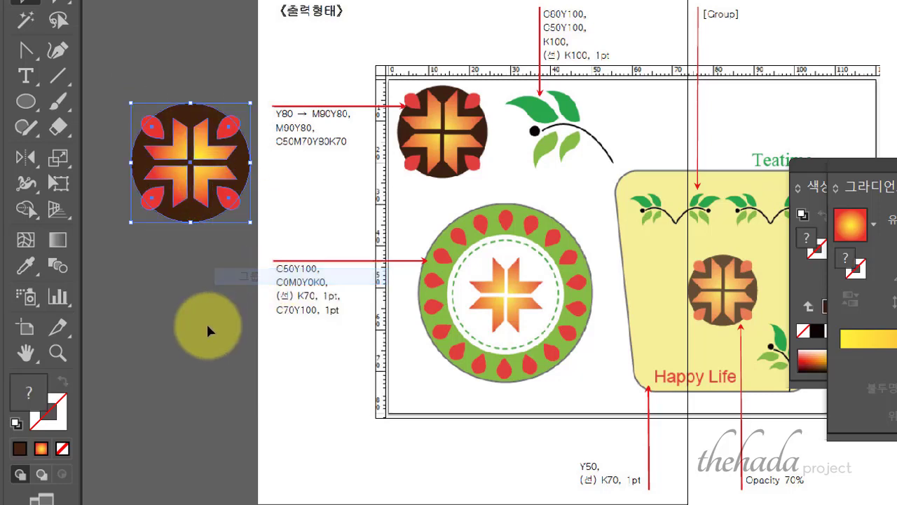
pyautogui.click(208, 323)
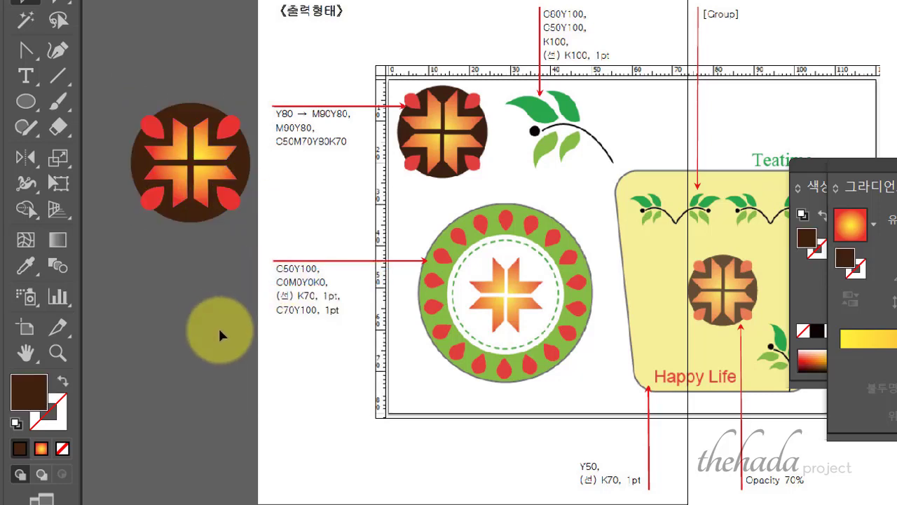